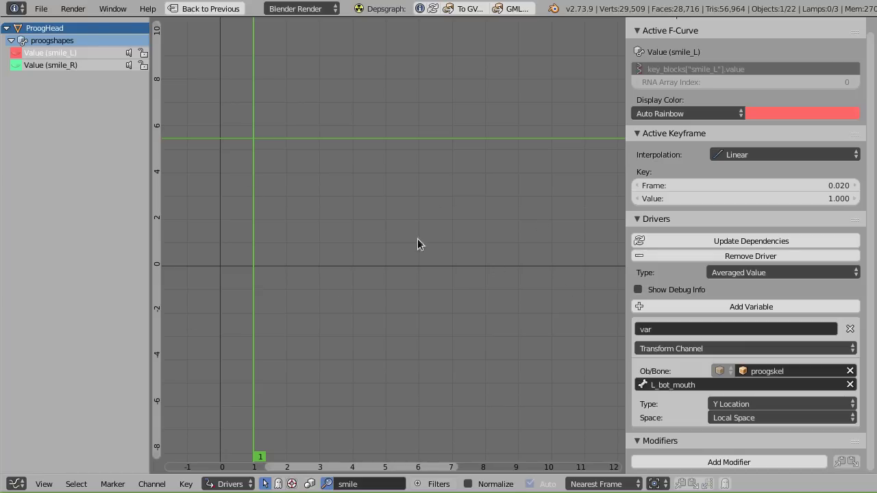
Switch the smile_L driver variable to Single Property and check its ID-type menu.
left_click(709, 348)
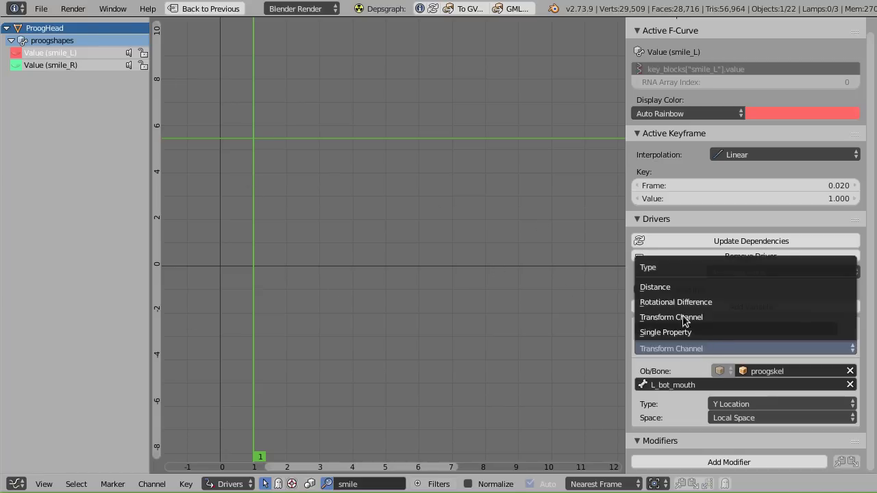
left_click(666, 332)
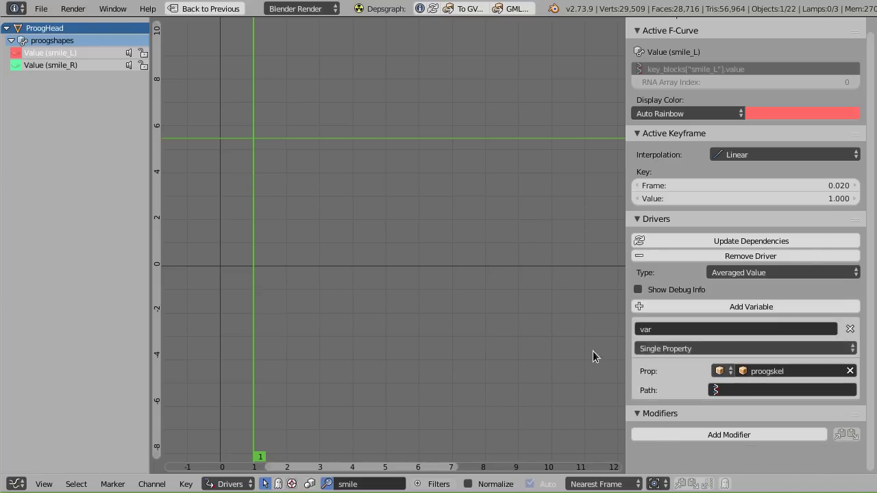
left_click(719, 374)
Restore the full layout and test full_open at 1, then at 0, and smile at 1.
key("ctrl+Up")
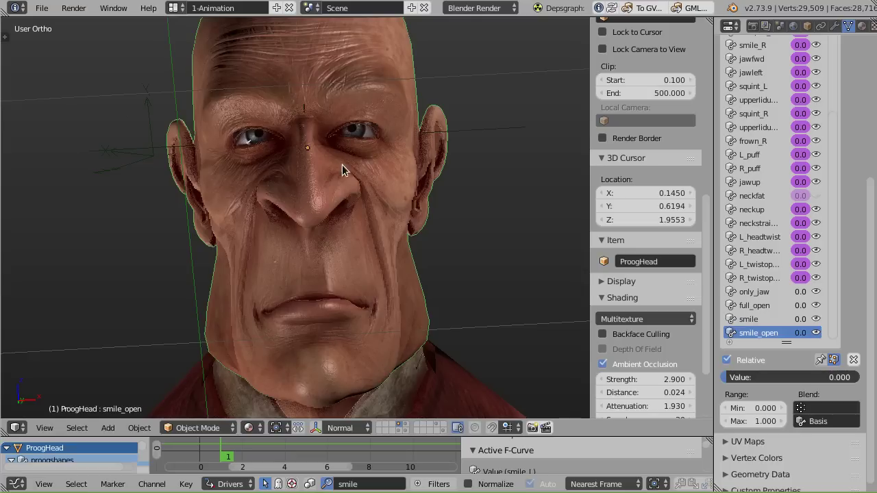
middle_click_drag(348, 193, 322, 198)
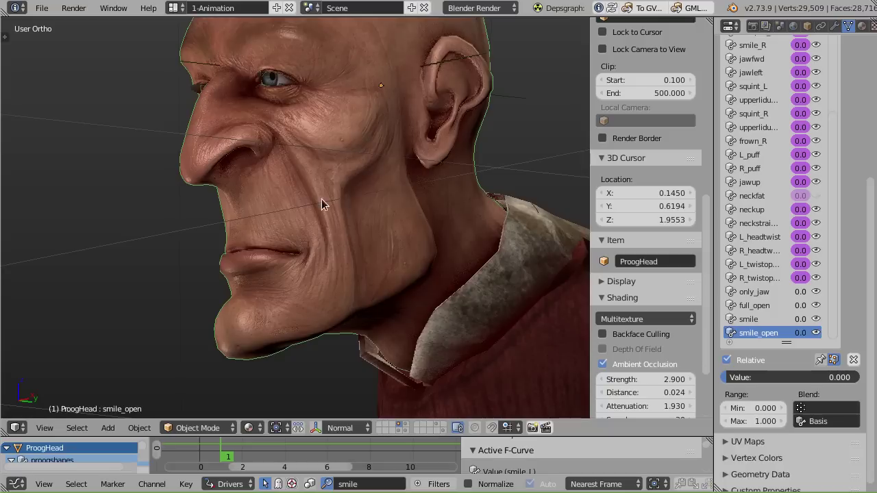
left_click(756, 305)
mouse_move(400, 218)
middle_mouse_down()
mouse_move(390, 237)
mouse_move(343, 240)
mouse_move(412, 211)
middle_mouse_up()
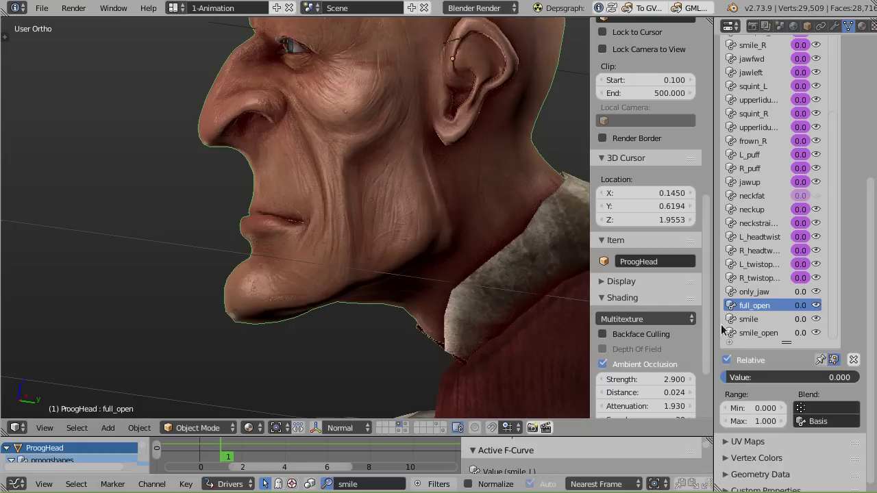
left_click_drag(803, 305, 861, 309)
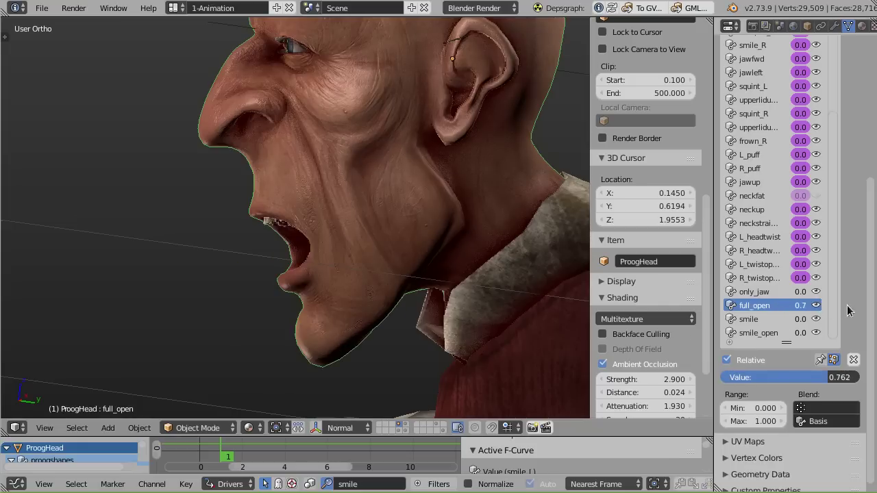
middle_click_drag(221, 223, 411, 226)
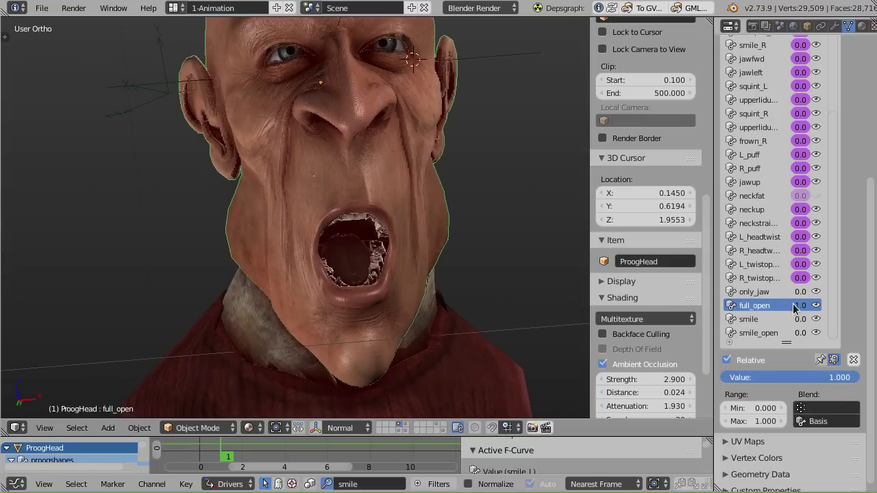
left_click_drag(798, 310, 733, 311)
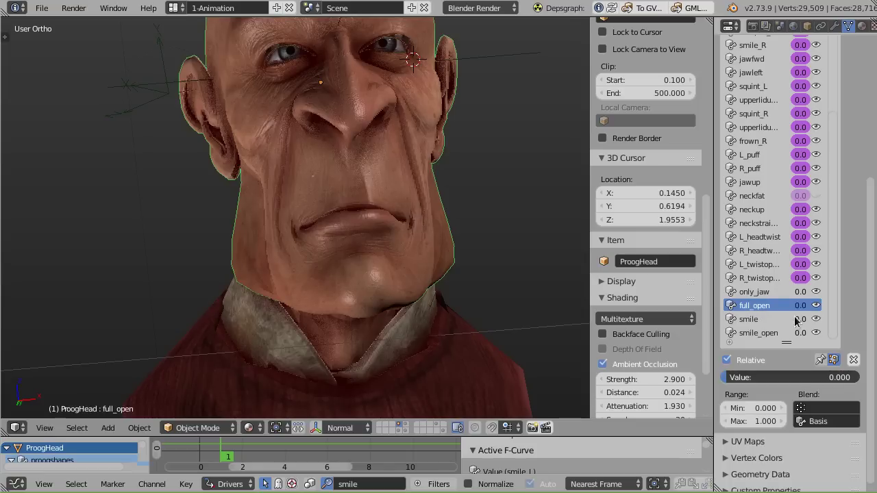
left_click_drag(799, 319, 863, 316)
middle_click_drag(316, 209, 370, 216)
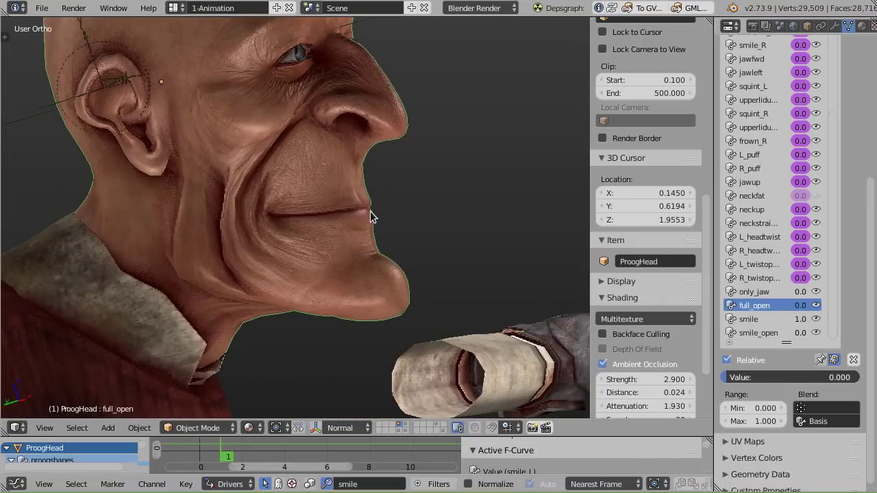
Isolate the head in local view, reset smile to 0 and scrub full_open up to 1.
key("KP_Divide")
scroll(349, 231, "up", 4)
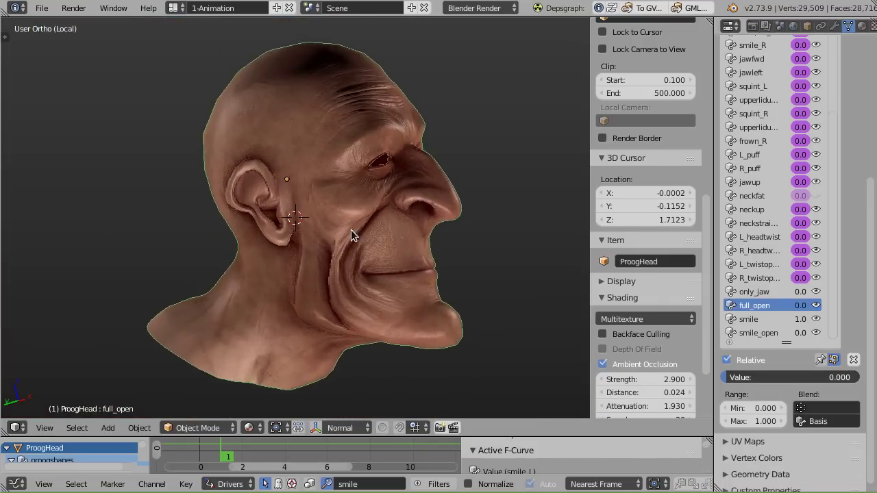
middle_click_drag(407, 242, 513, 254)
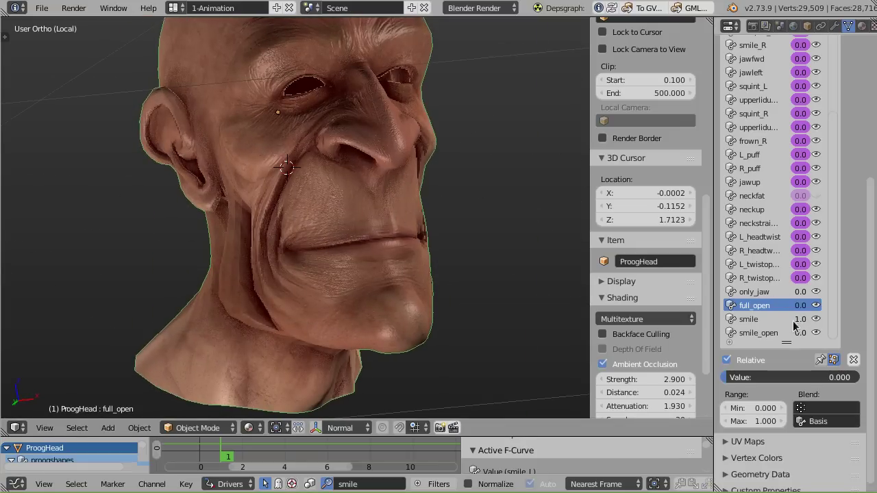
left_click_drag(795, 322, 685, 319)
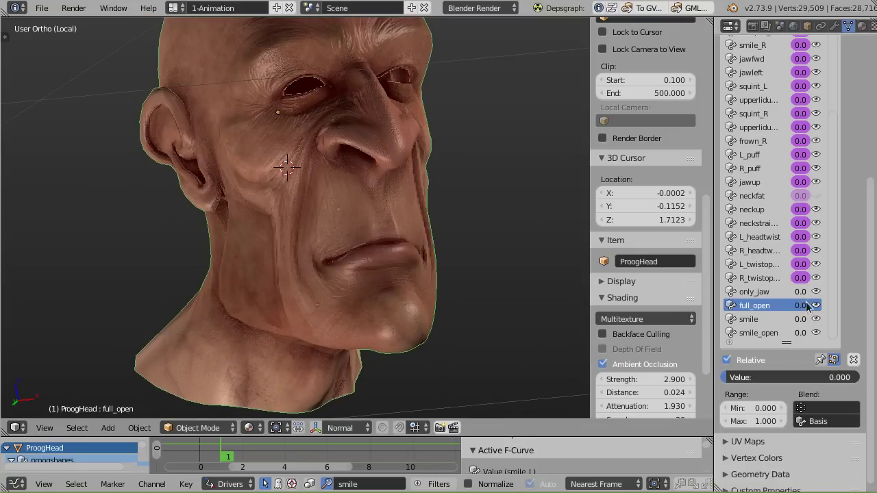
left_click_drag(803, 310, 857, 308)
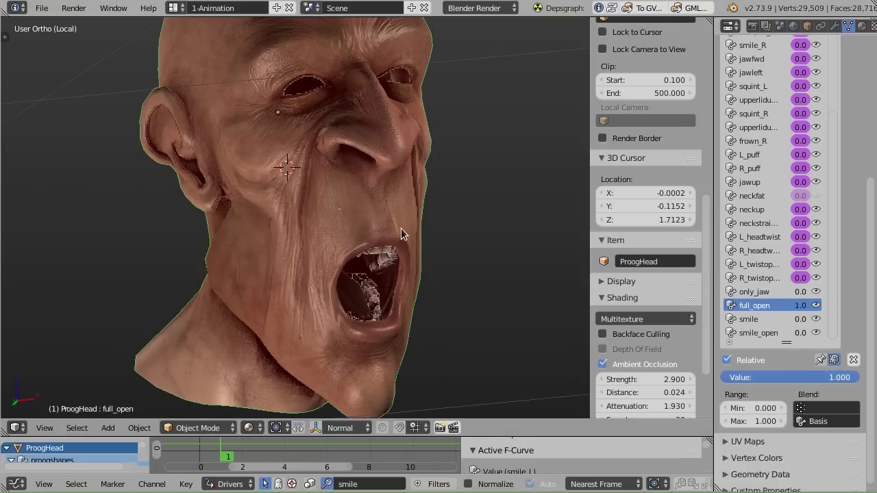
middle_click_drag(274, 226, 228, 203)
middle_click_drag(290, 253, 383, 226)
left_click_drag(800, 309, 822, 309)
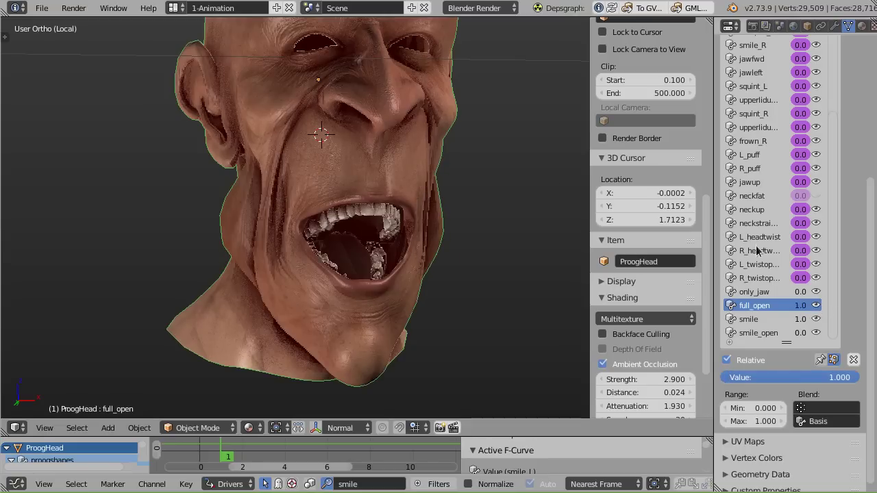
Orbit and zoom around the head to inspect the wide open grin from several angles.
middle_click_drag(329, 191, 301, 195)
scroll(174, 209, "up", 5)
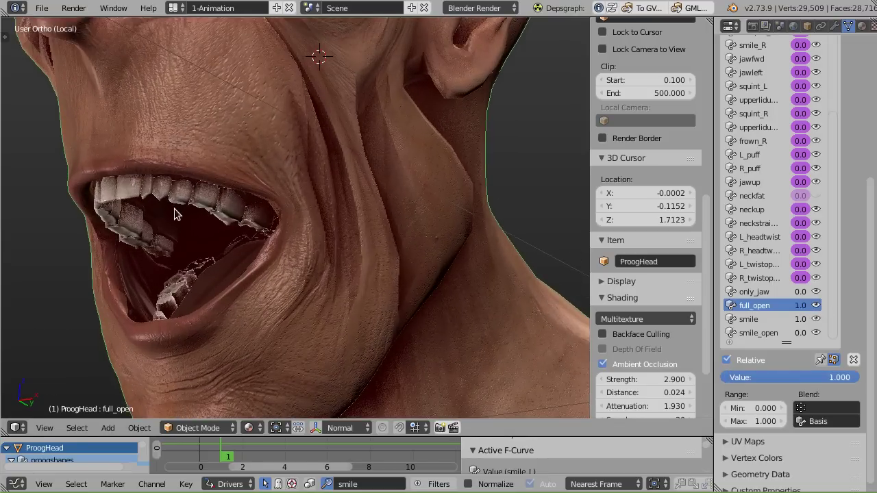
middle_click_drag(174, 208, 297, 214)
scroll(267, 213, "up", 2)
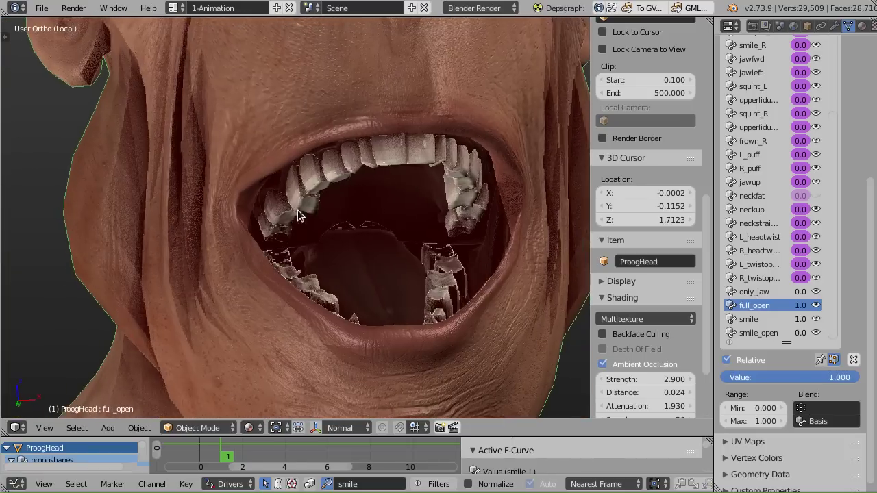
scroll(297, 214, "down", 4)
middle_click_drag(242, 229, 279, 231)
scroll(316, 187, "up", 3)
middle_click_drag(316, 187, 333, 195)
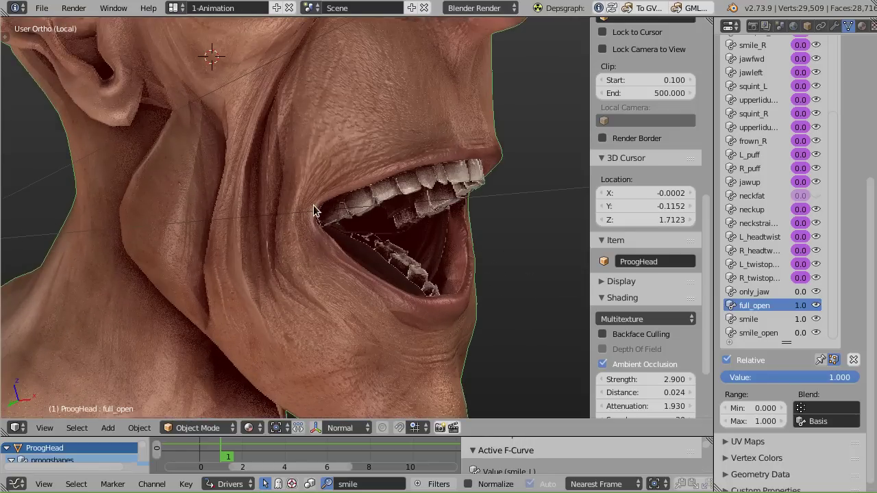
middle_click_drag(324, 200, 368, 180)
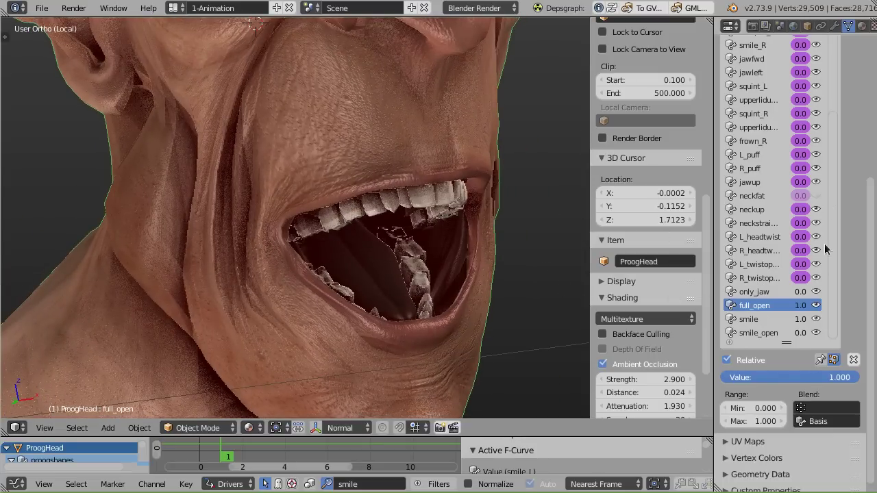
Add a new shape key, Key 47, and set its value to 1.0.
scroll(846, 205, "up", 5)
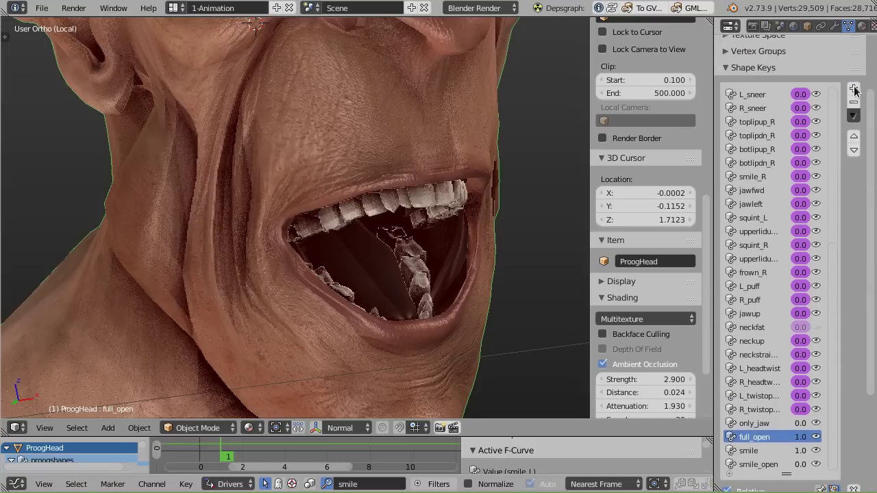
left_click(854, 90)
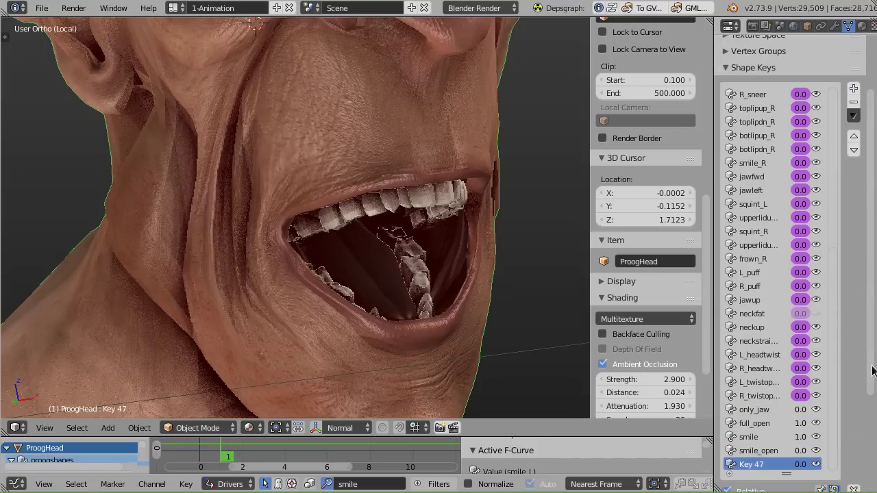
scroll(873, 370, "down", 4)
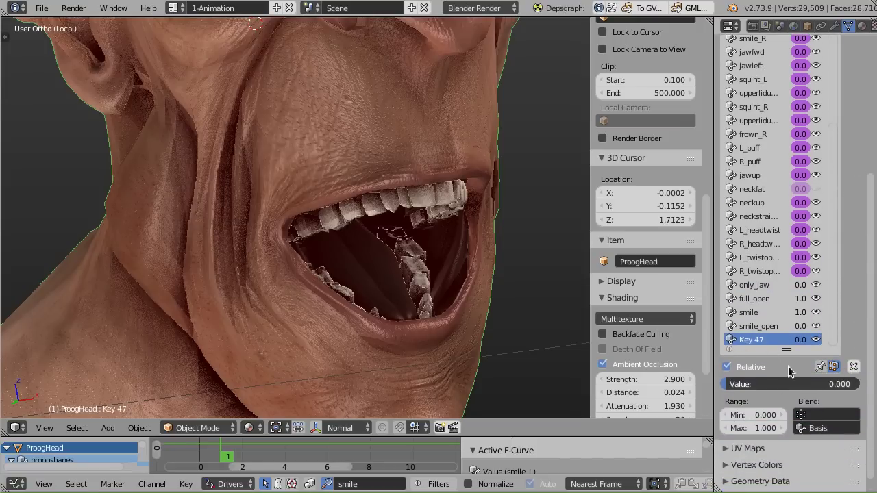
left_click_drag(750, 389, 871, 387)
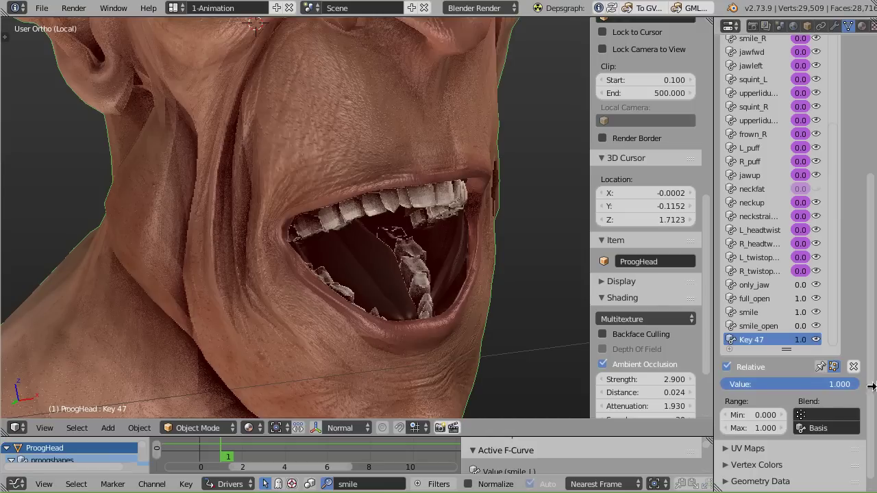
Enable the edit-mode shape display toggle beside Relative.
left_click(834, 368)
left_click(836, 369)
left_click(835, 369)
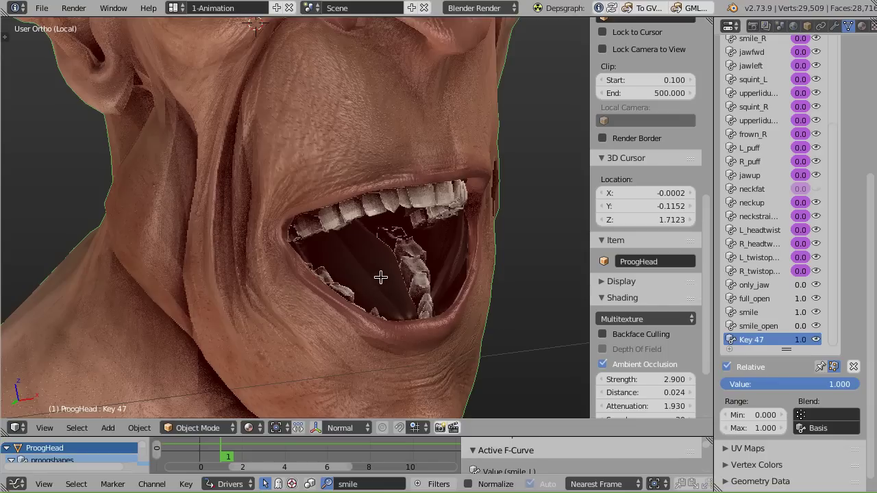
Enter Edit Mode and nudge the mouth-corner vertices twice with proportional falloff.
key("Tab")
middle_click_drag(425, 241, 411, 239)
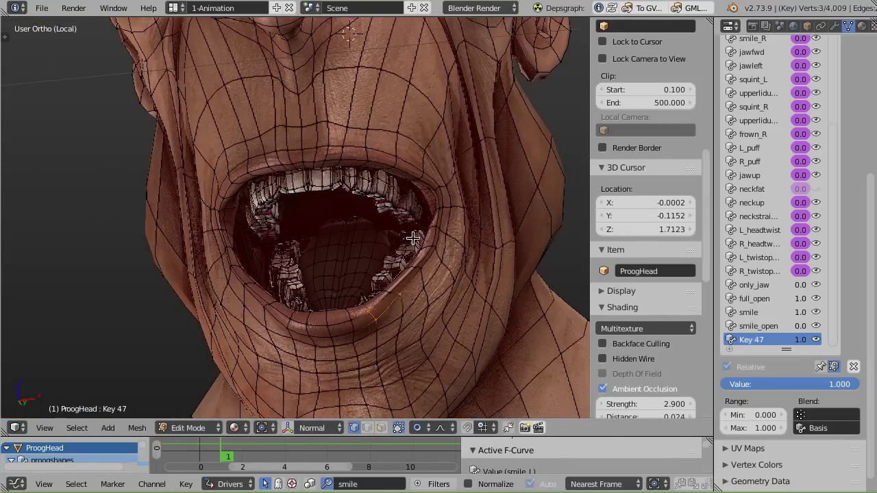
scroll(295, 242, "up", 2)
scroll(329, 207, "up", 2)
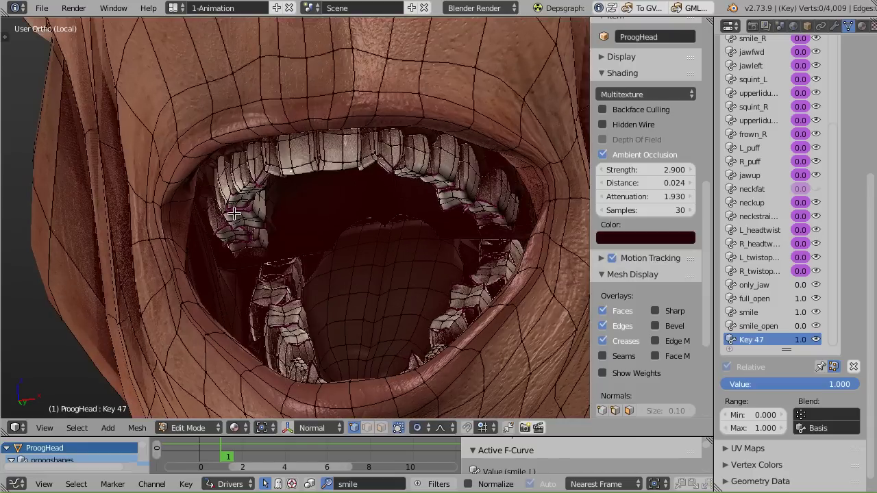
mouse_move(234, 214)
middle_mouse_down()
mouse_move(192, 202)
mouse_move(258, 196)
mouse_move(234, 204)
middle_mouse_up()
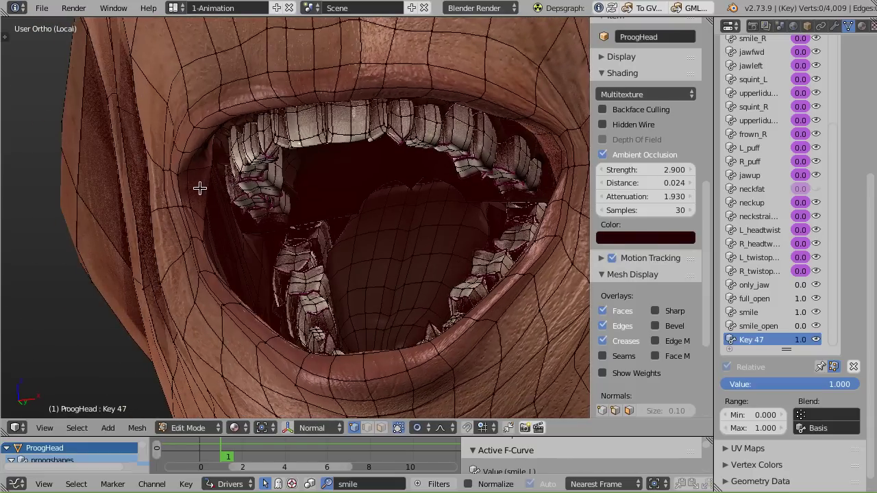
key("g")
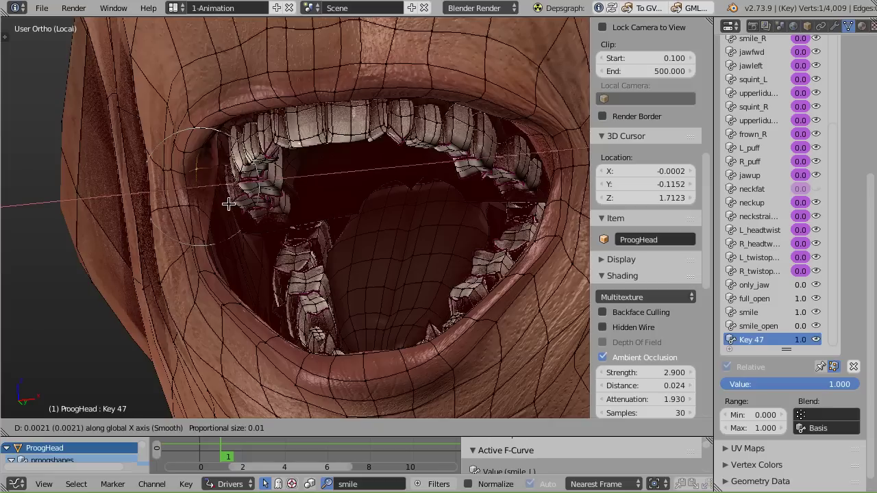
left_click(211, 204)
key("g")
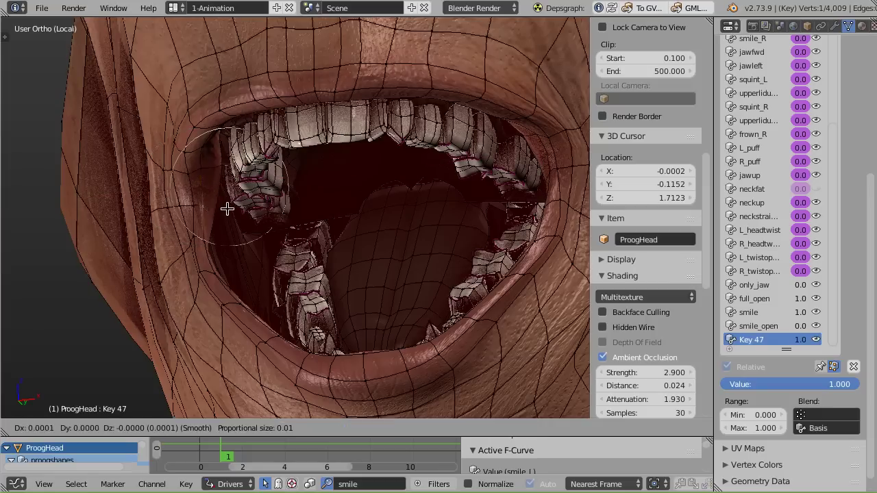
left_click(271, 190)
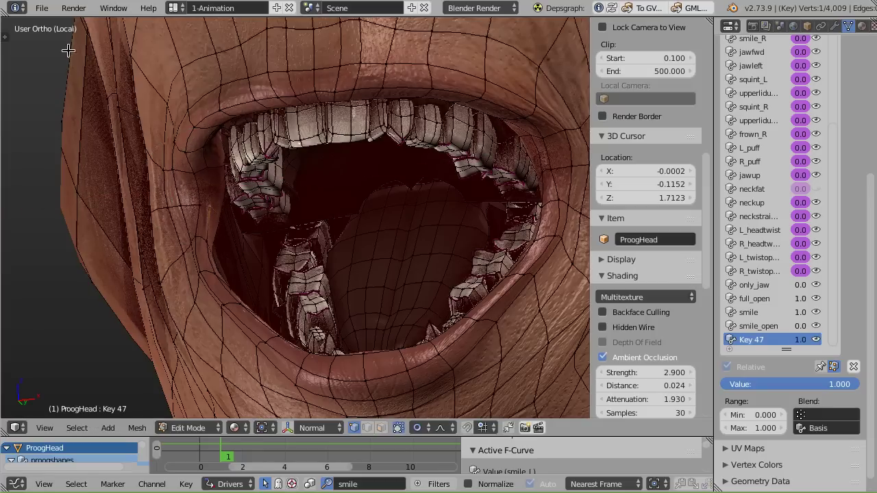
Check the mesh options, then add a corner vertex and shift the selection along X.
left_click(10, 40)
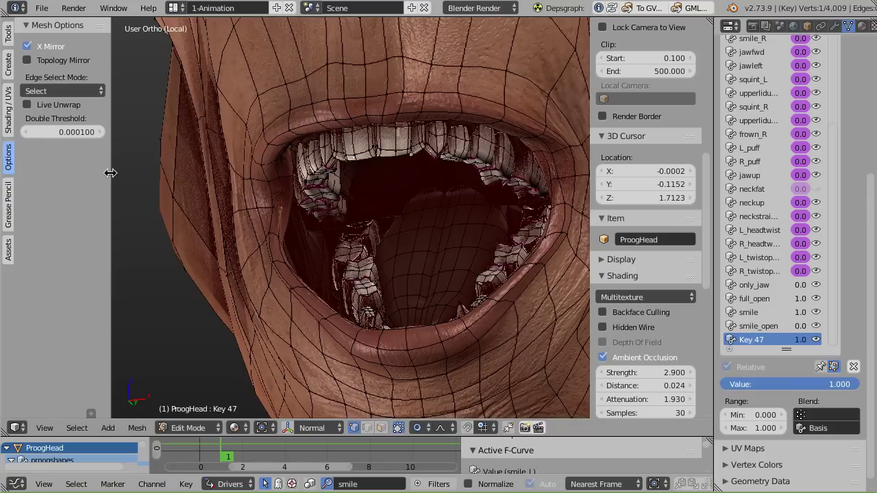
left_click_drag(110, 172, 9, 180)
middle_click_drag(309, 199, 230, 203)
right_click(199, 250, "shift")
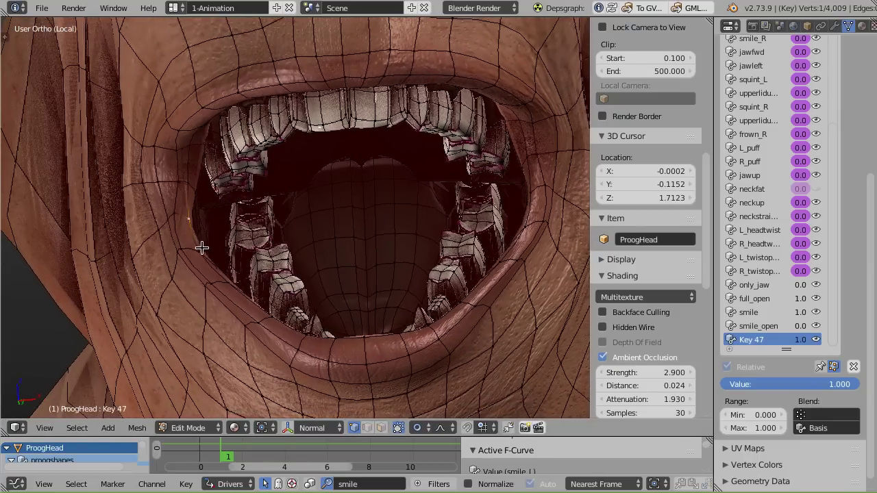
key("g")
key("x")
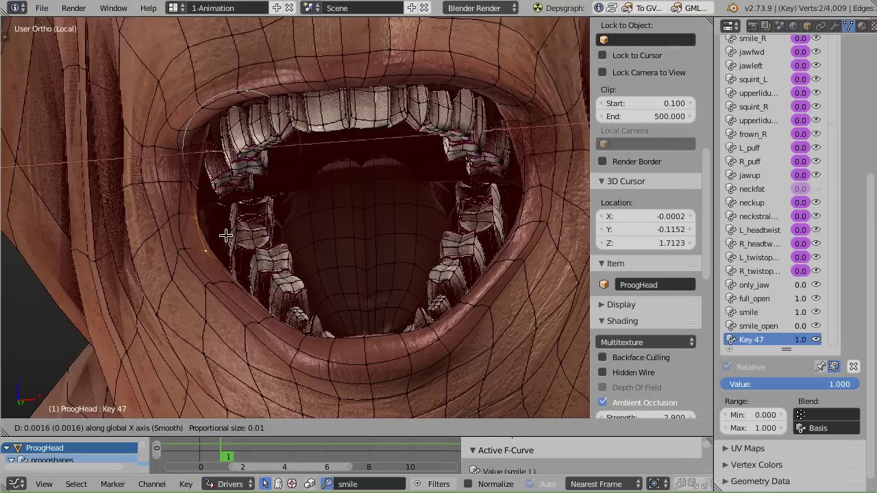
left_click(192, 243)
Select two mouth-corner vertices and shift them to the right along X.
right_click(178, 251)
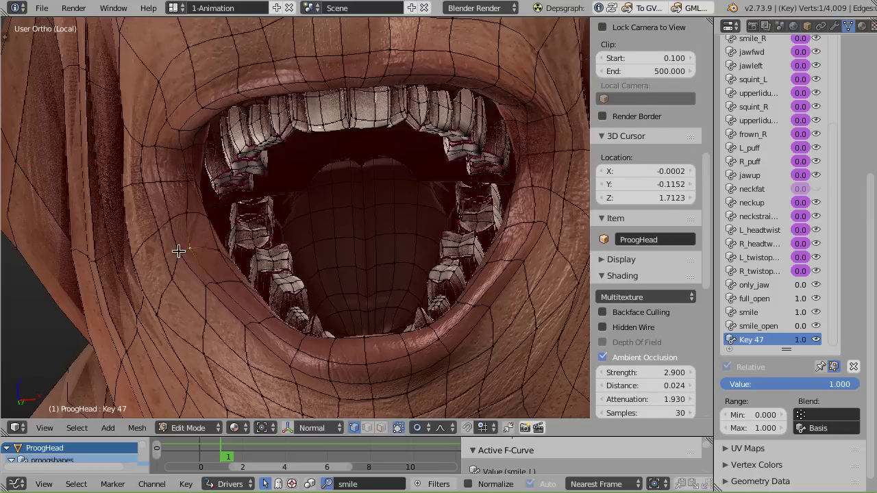
right_click(179, 252, "shift")
key("g")
key("x")
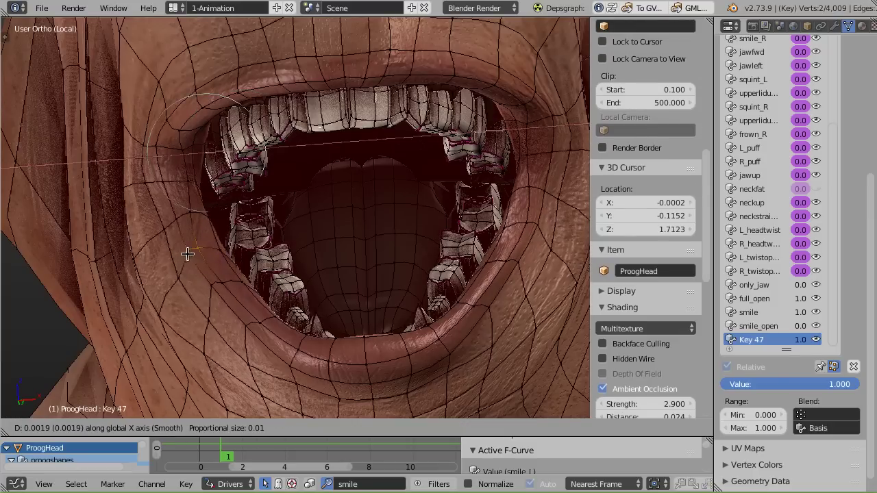
left_click(227, 238)
middle_click_drag(226, 238, 232, 187)
Switch to edge select and move the lip-corner edge slightly lower, twice.
key("ctrl+Tab")
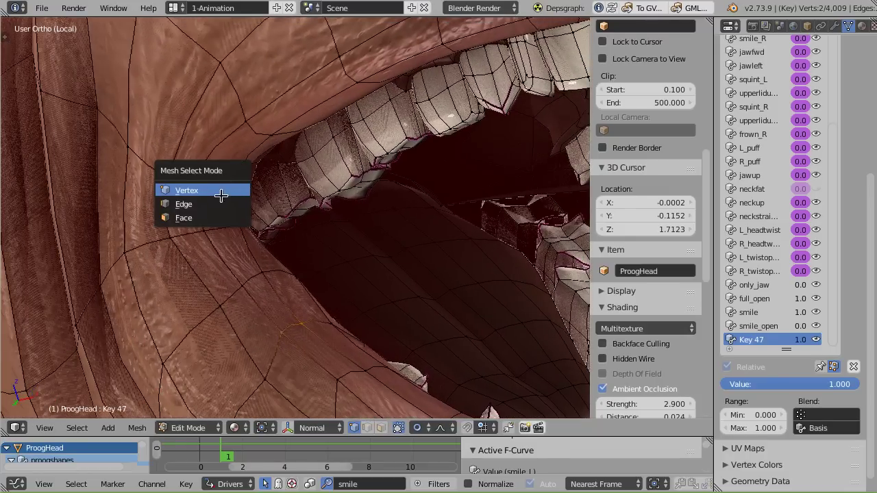
left_click(221, 204)
right_click(226, 174)
key("g")
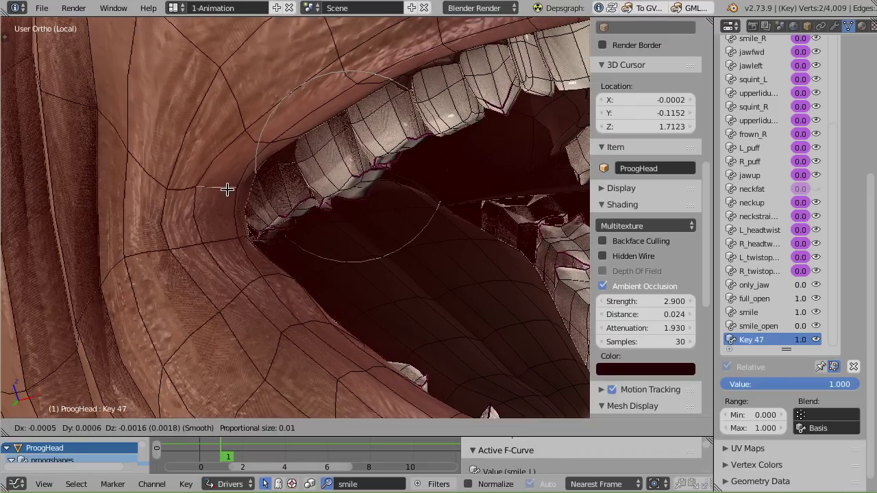
scroll(229, 198, "up", 2)
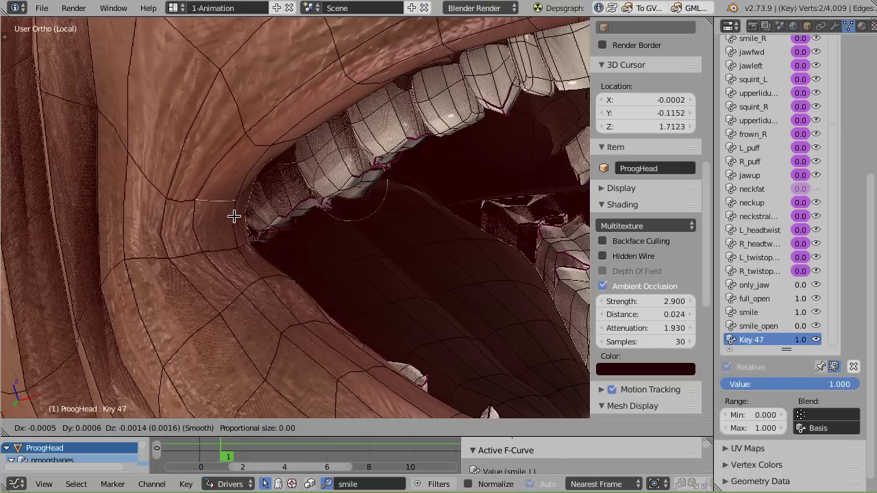
left_click(237, 214)
key("g")
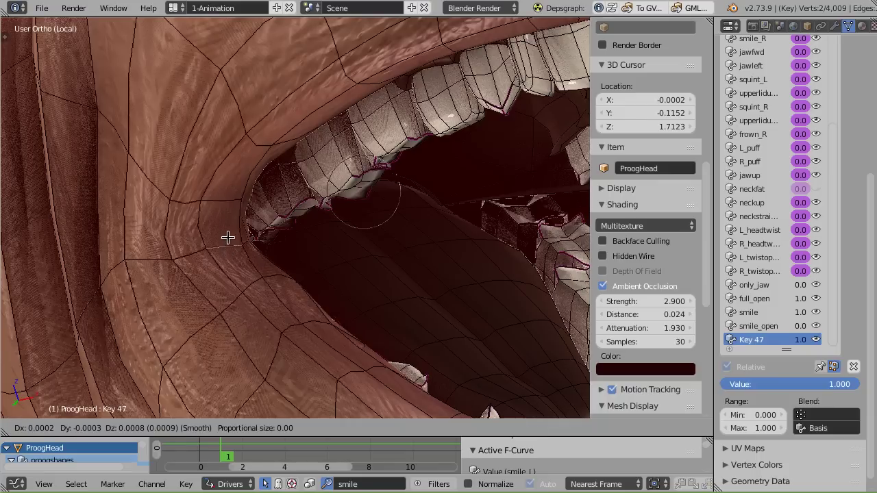
left_click(400, 416)
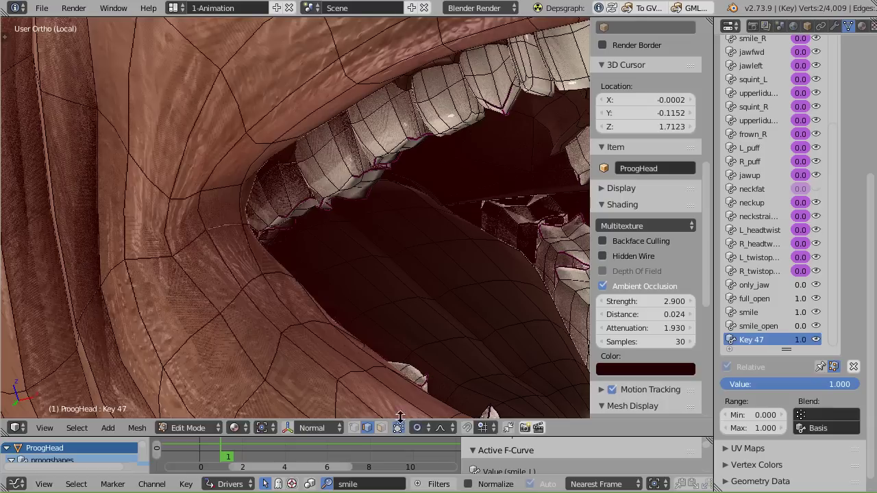
Return to vertex select and reposition two vertices inside the lip corner.
key("ctrl+Tab")
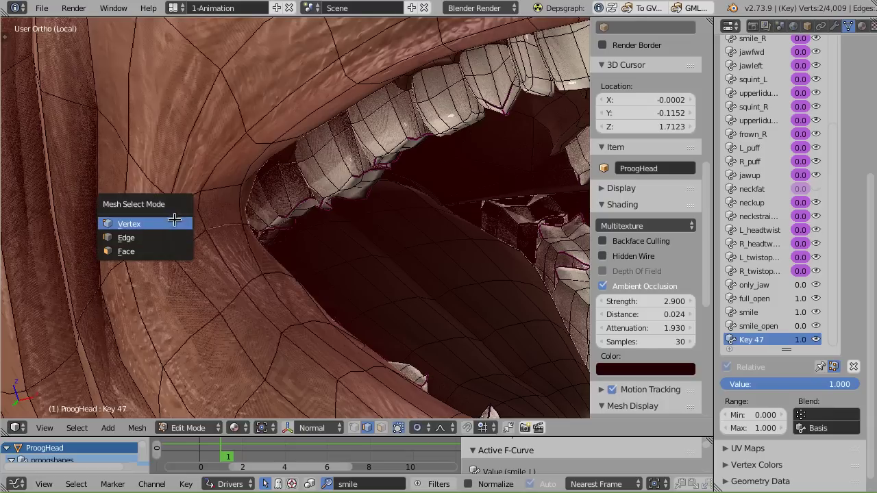
left_click(176, 221)
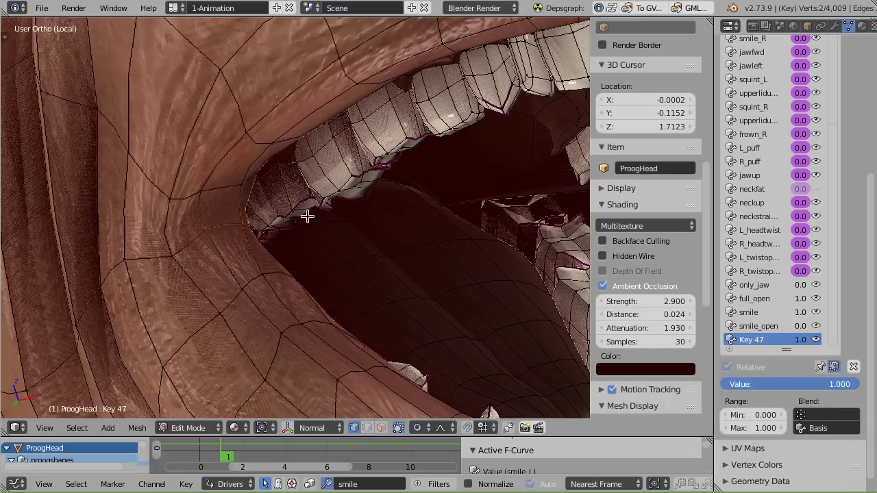
right_click(171, 266)
key("g")
left_click(175, 237)
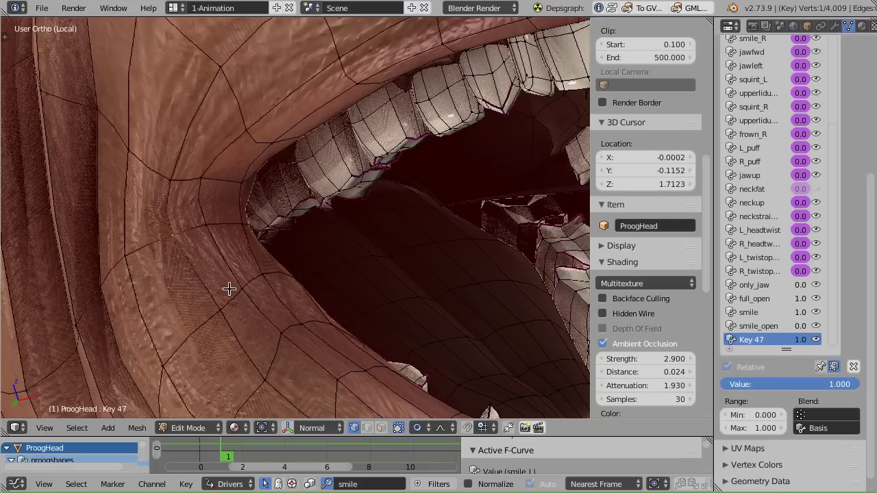
right_click(205, 288)
key("g")
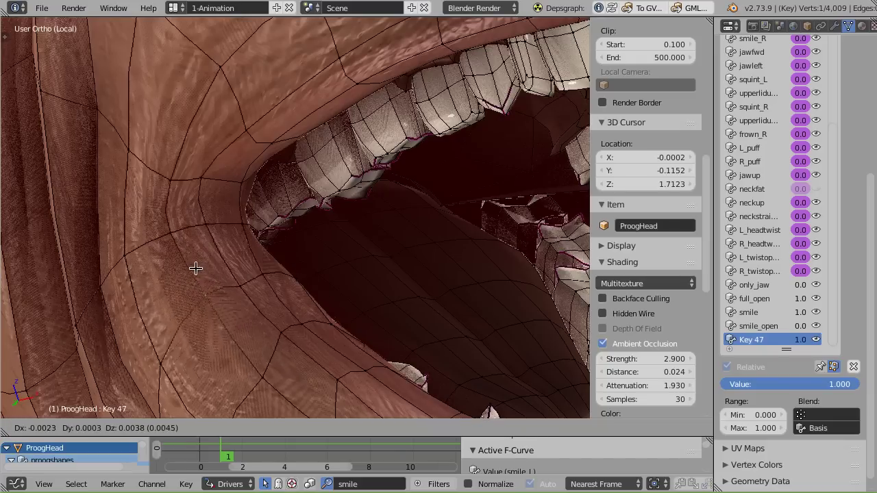
left_click(195, 268)
Reposition three more lip-corner vertices to clean up the mouth corner.
right_click(245, 282)
key("g")
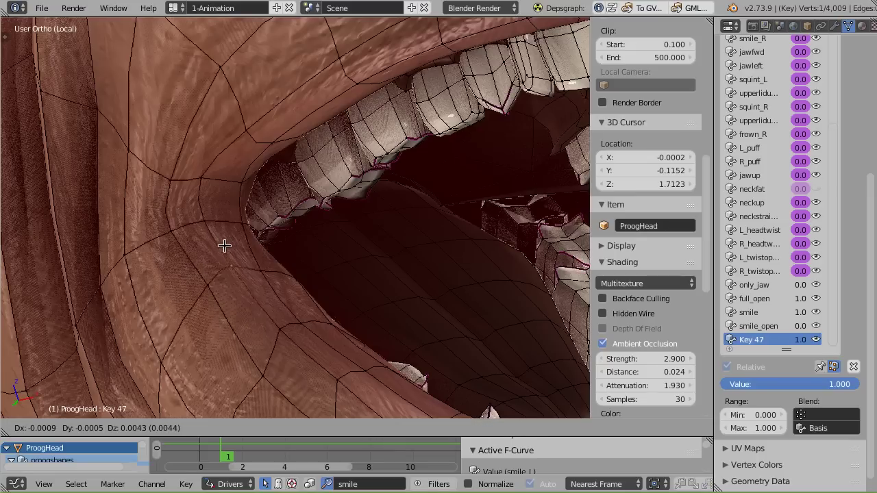
left_click(236, 257)
right_click(274, 250)
key("g")
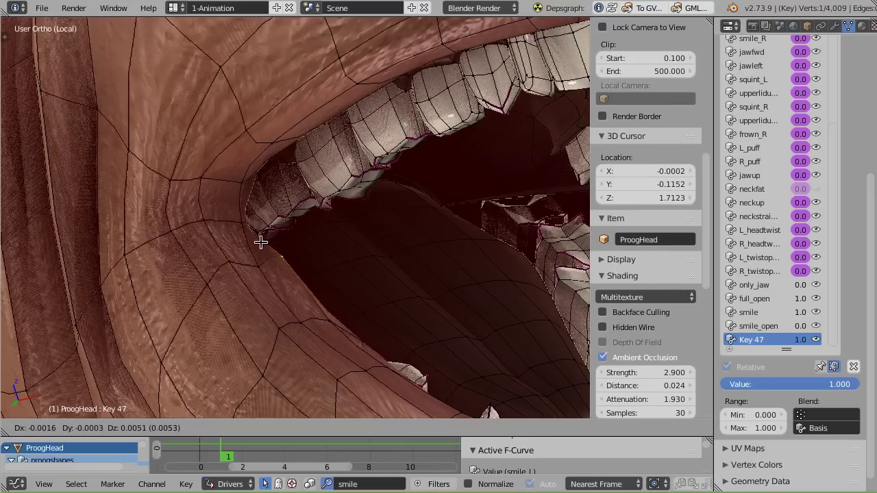
left_click(261, 242)
right_click(245, 238)
key("g")
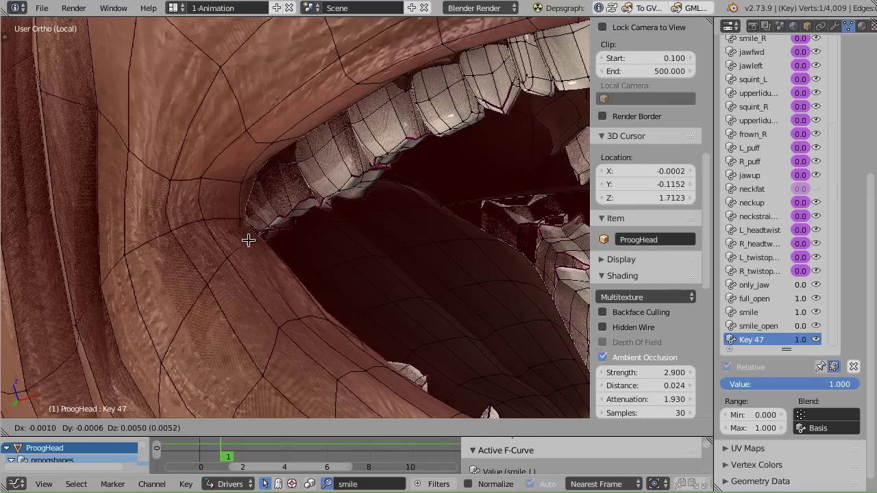
left_click(249, 240)
scroll(249, 237, "down", 6)
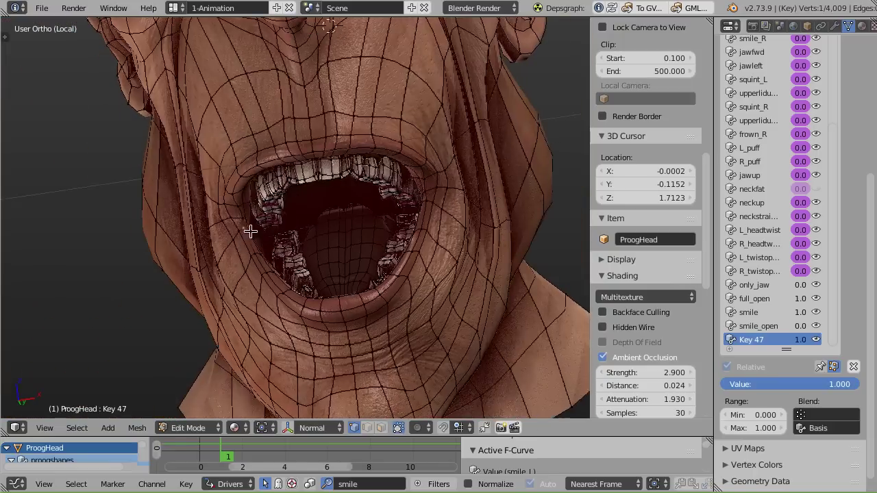
View the lip corner from the side and lift its vertex upward twice.
middle_click_drag(250, 231, 349, 201)
scroll(288, 198, "up", 3)
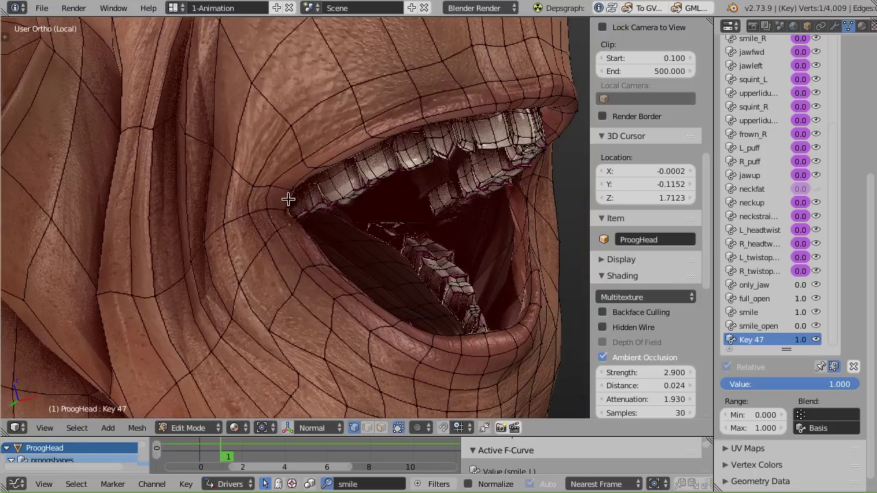
scroll(254, 232, "up", 2)
middle_click_drag(254, 239, 287, 229)
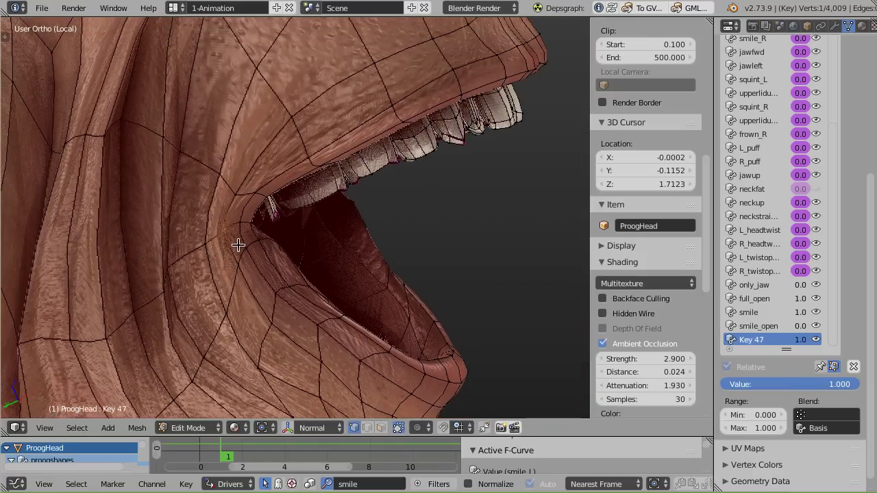
key("g")
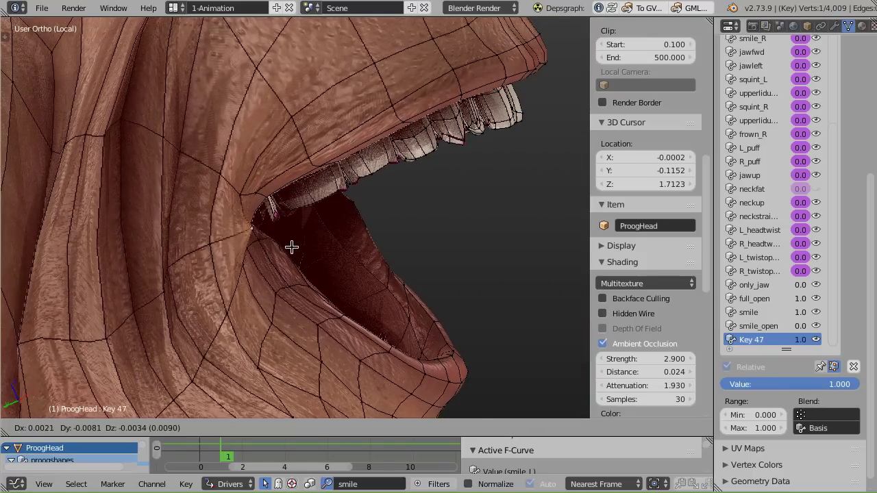
left_click(247, 202)
key("g")
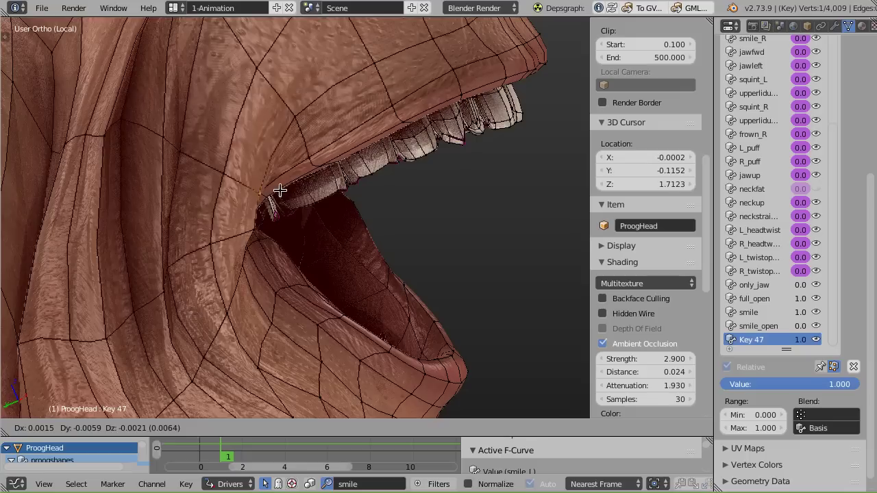
left_click(267, 255)
Keep nudging the corner vertex into a smoother position, then orbit out to review the smile.
key("g")
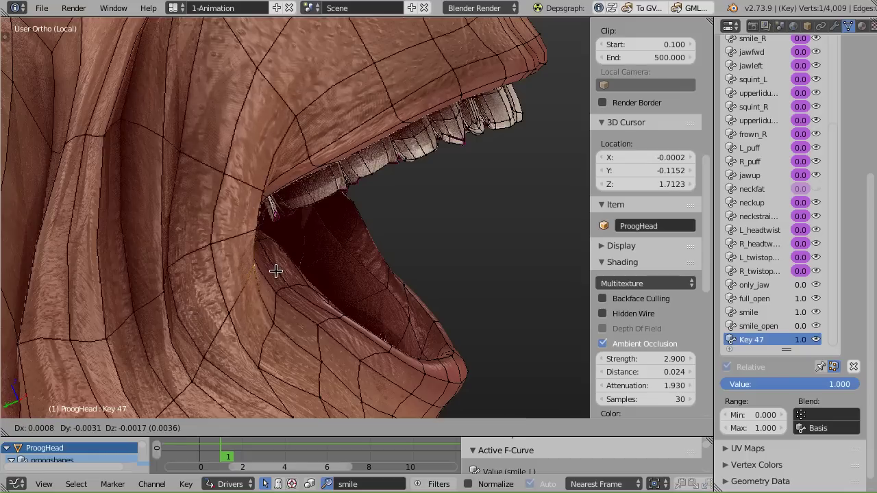
left_click(207, 241)
key("g")
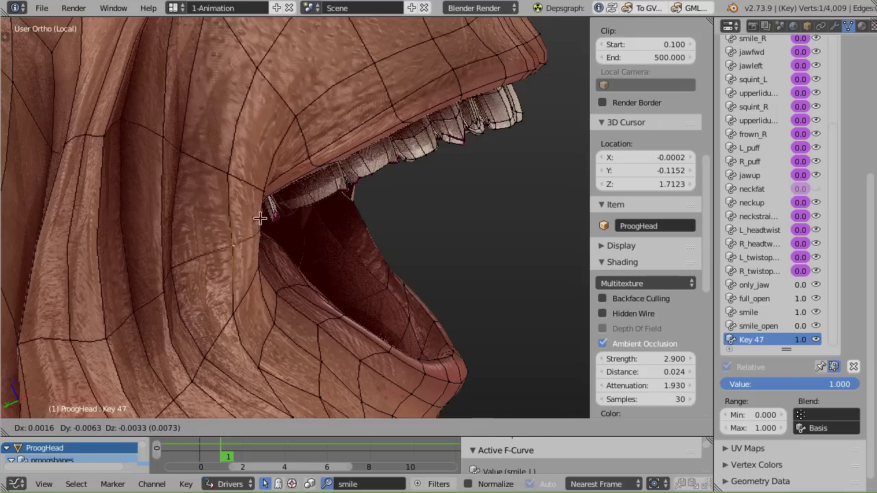
left_click(226, 182)
key("g")
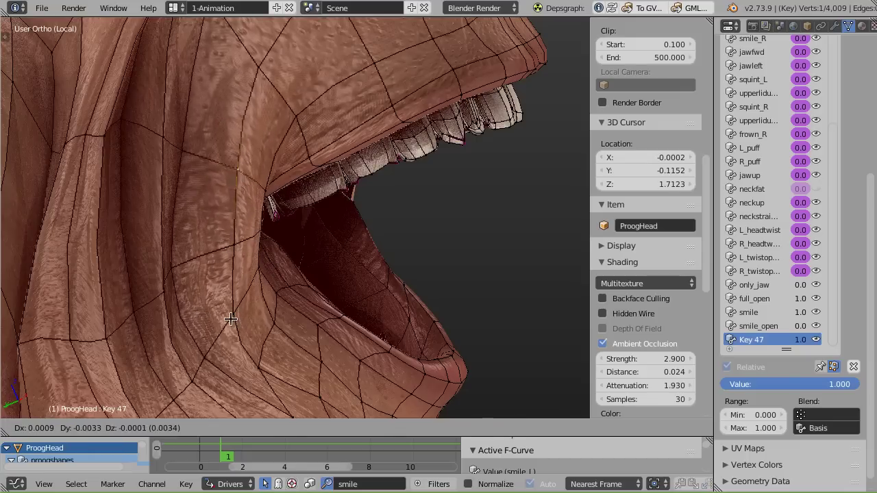
left_click(231, 314)
key("g")
left_click(211, 346)
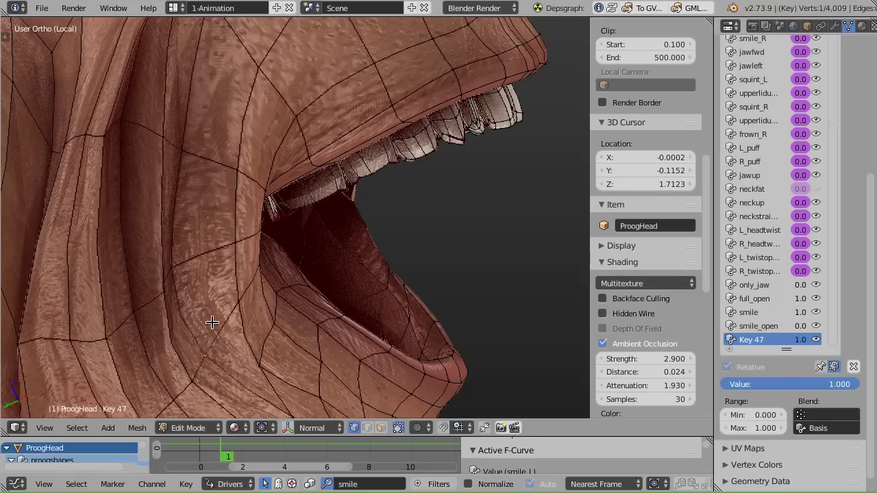
key("g")
left_click(218, 308)
middle_click_drag(347, 201, 329, 219)
middle_click_drag(260, 166, 335, 215)
middle_click_drag(218, 209, 328, 208)
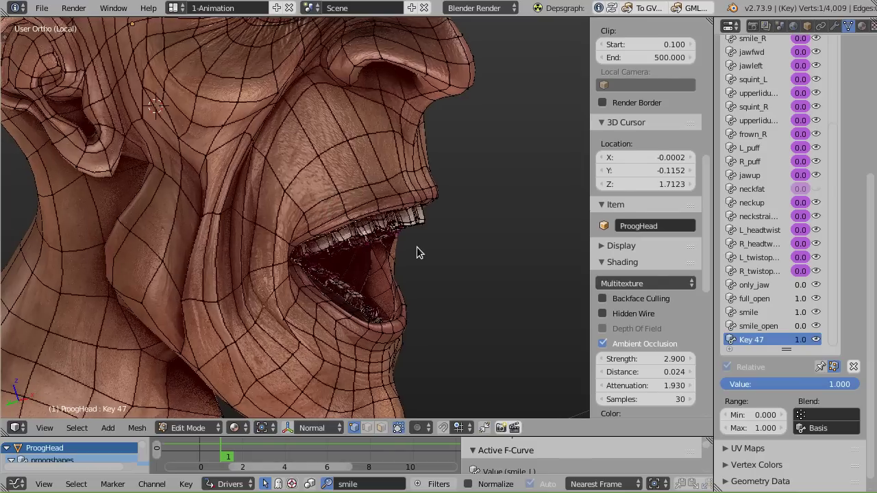
Return to Object Mode, set Key 47 to 0 and smile_open to 1.
key("Tab")
middle_click_drag(416, 252, 286, 247)
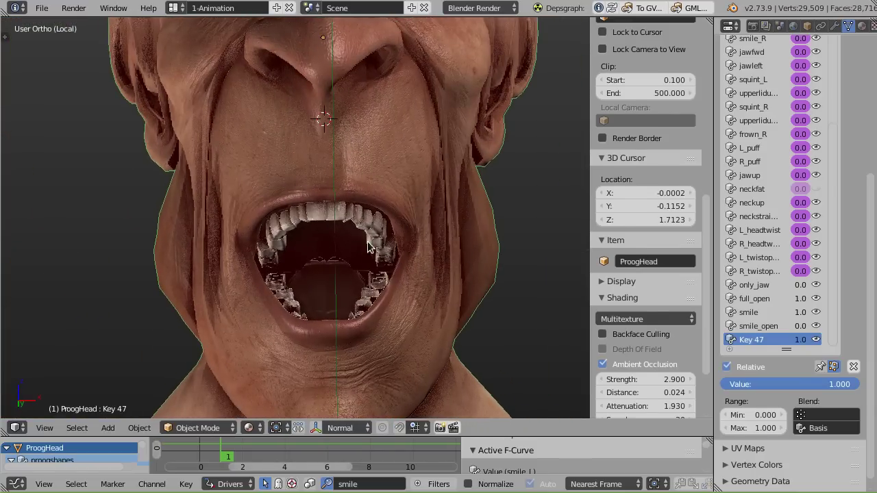
left_click_drag(787, 343, 710, 340)
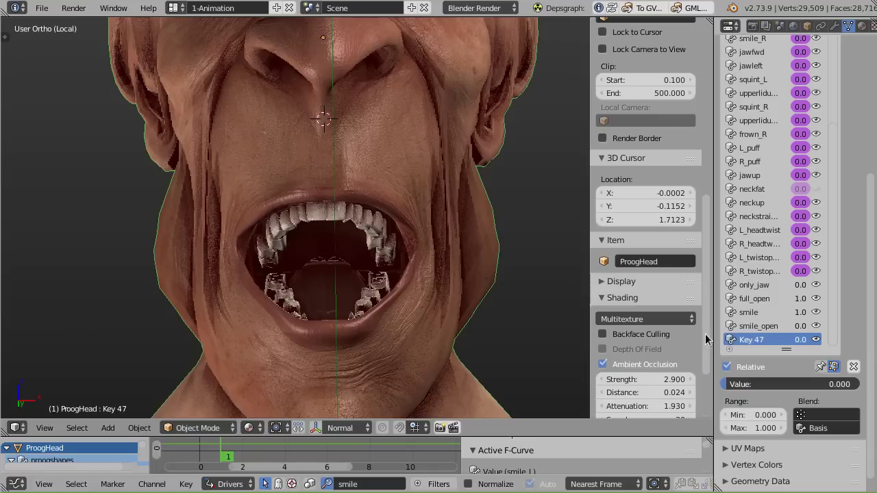
left_click(807, 326)
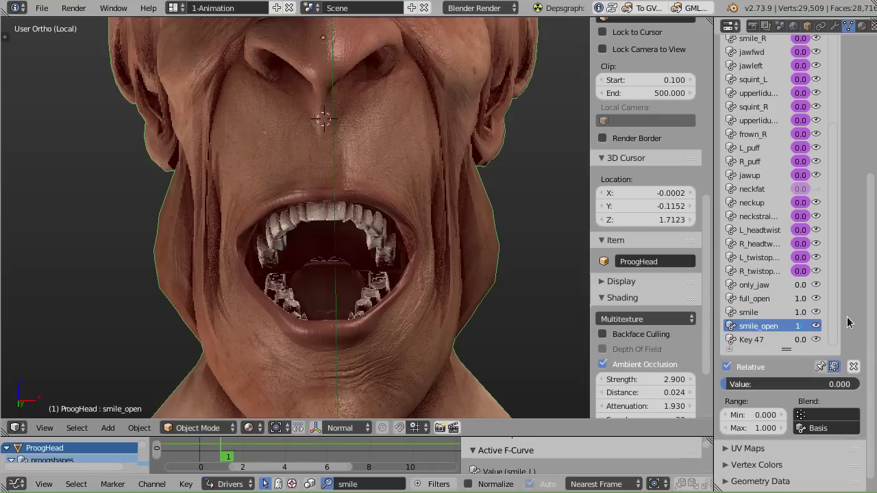
type("1")
key("Return")
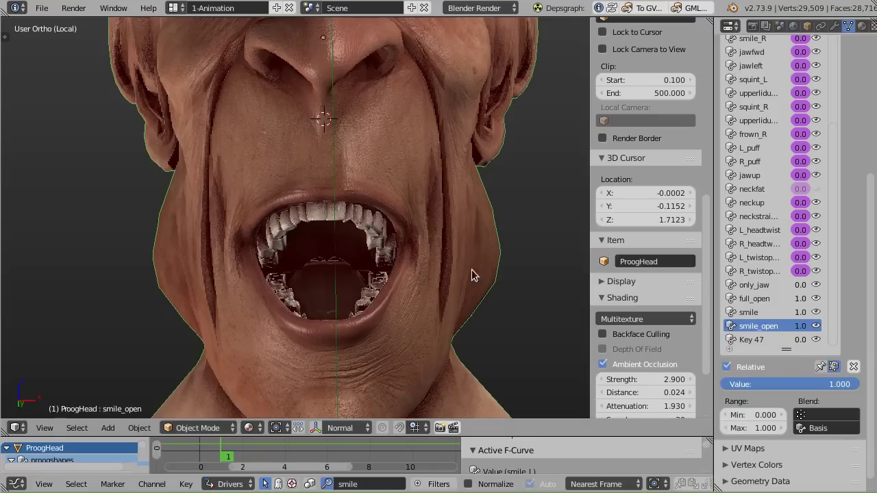
Compare smile_open at lower values and full strength from several angles, then enlarge the Drivers editor.
middle_click_drag(307, 248, 346, 245)
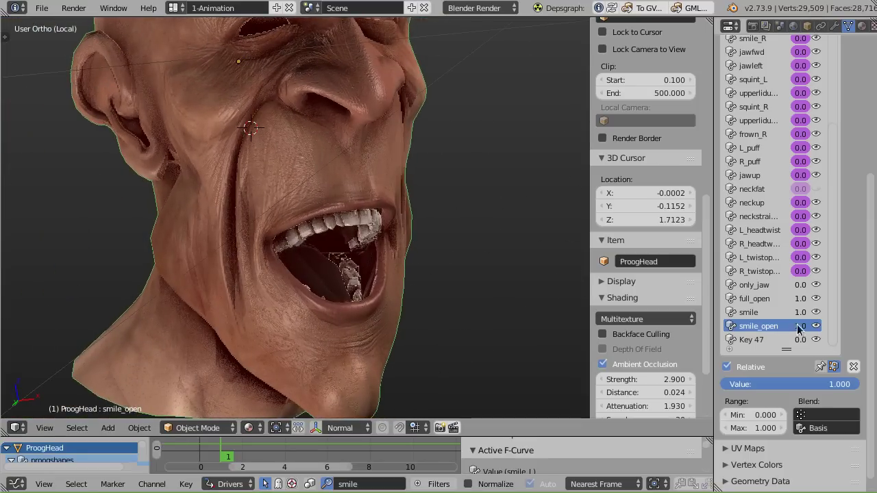
left_click_drag(798, 329, 762, 331)
left_click_drag(835, 329, 867, 318)
middle_click_drag(343, 226, 376, 203)
scroll(239, 220, "up", 3)
scroll(226, 222, "down", 3)
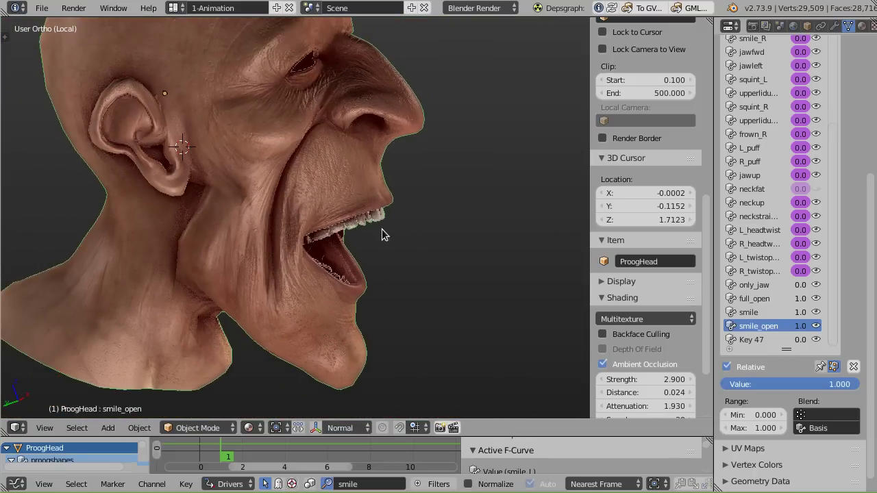
middle_click_drag(382, 234, 286, 234)
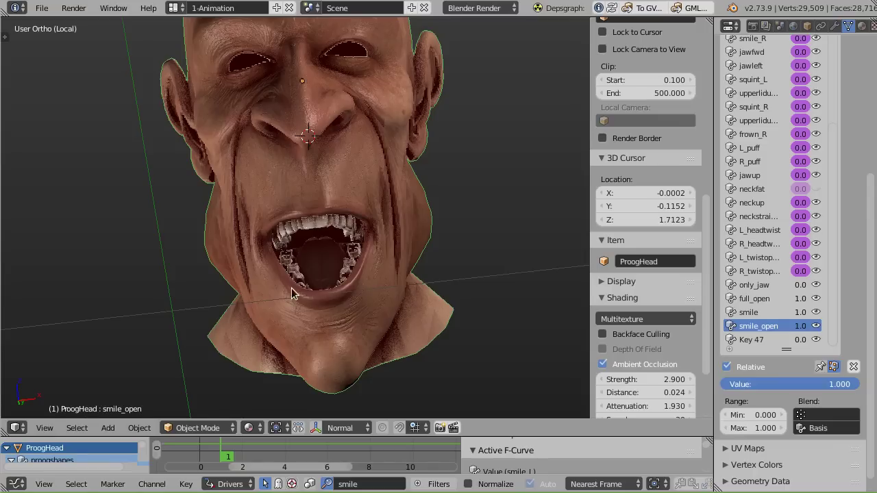
middle_click_drag(269, 264, 326, 252)
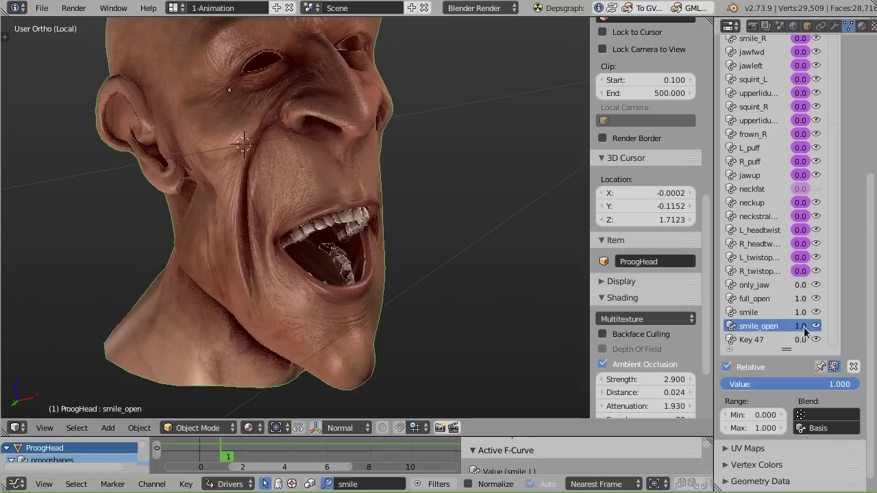
left_click_drag(801, 326, 789, 326)
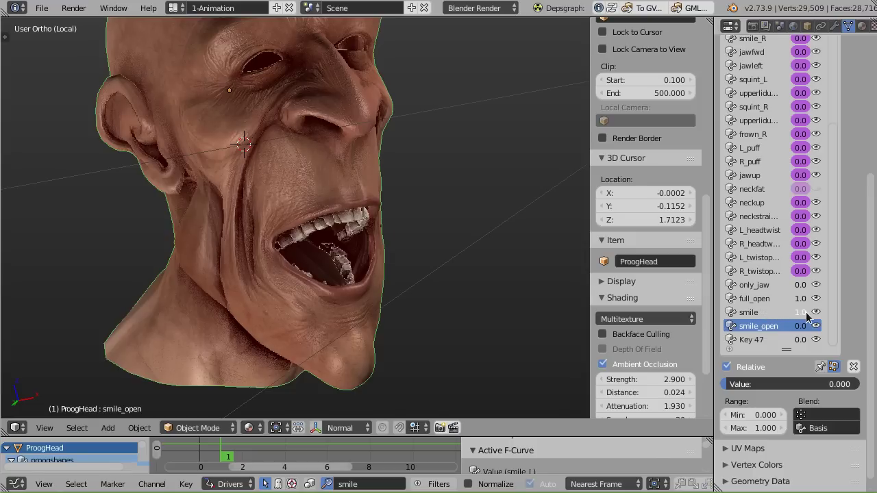
left_click_drag(799, 327, 812, 328)
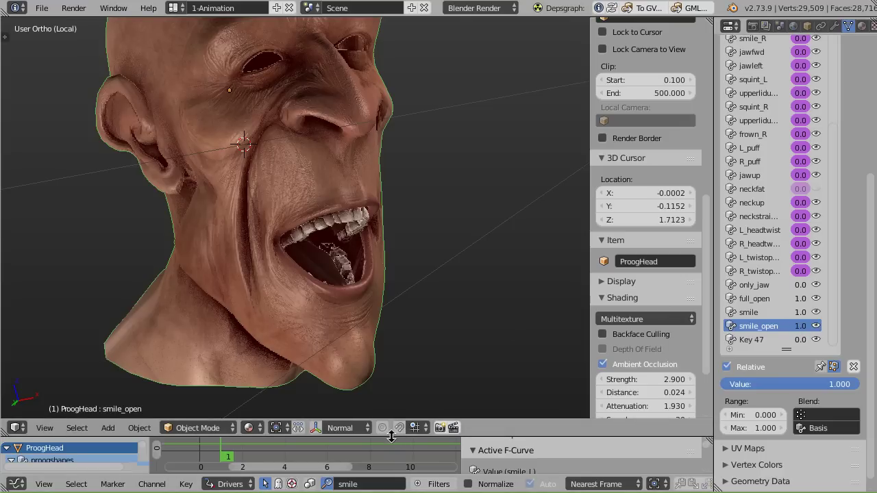
left_click_drag(391, 436, 392, 237)
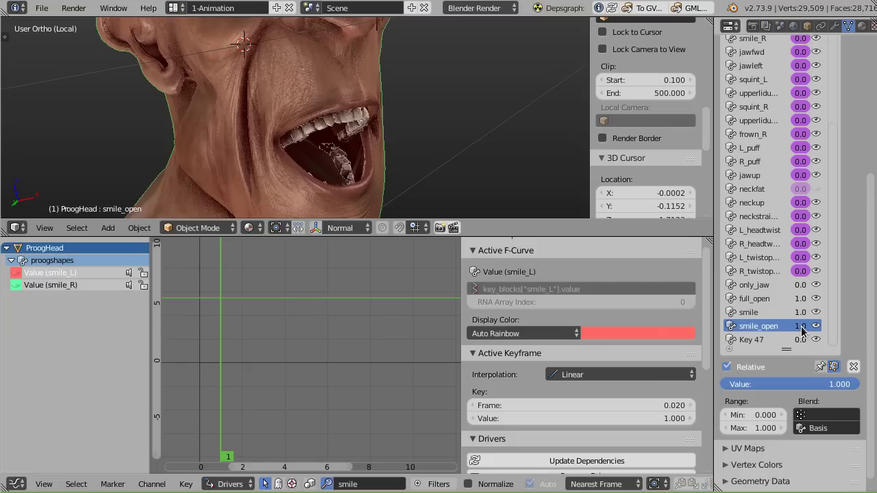
Add a driver to smile_open's value with Ctrl+D and select its driver channel.
key("ctrl+d")
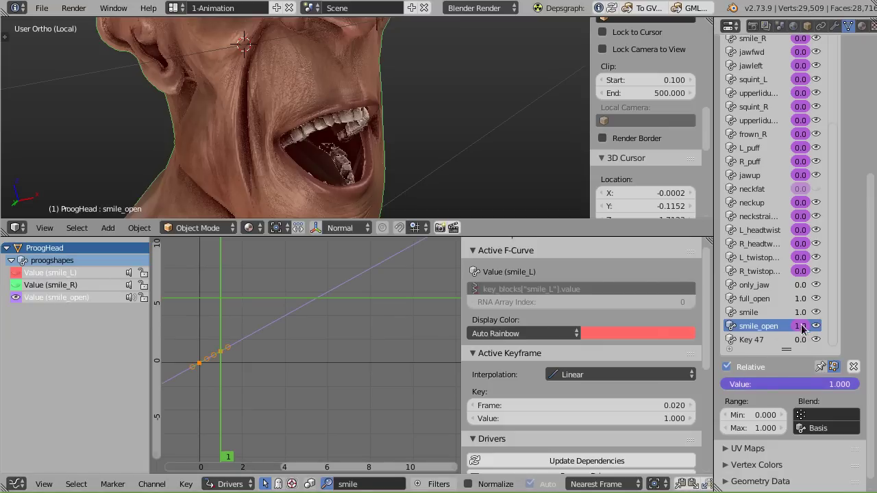
left_click(71, 302)
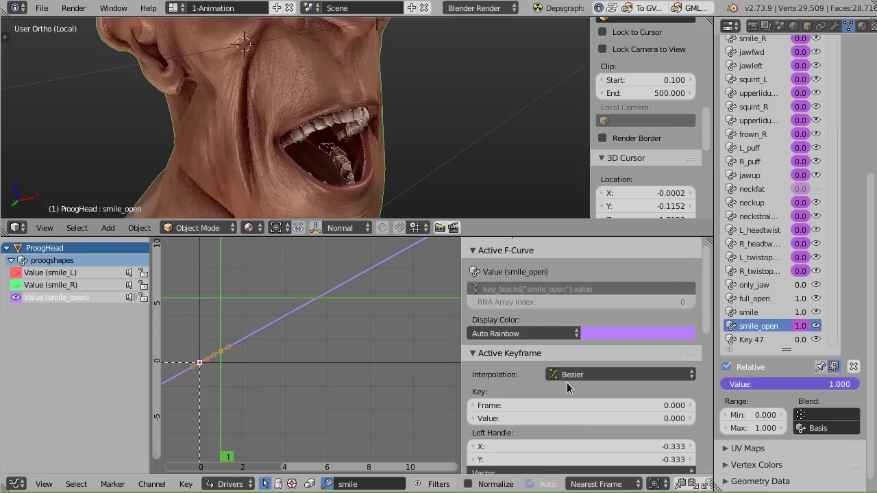
scroll(566, 382, "down", 8)
scroll(582, 267, "down", 2)
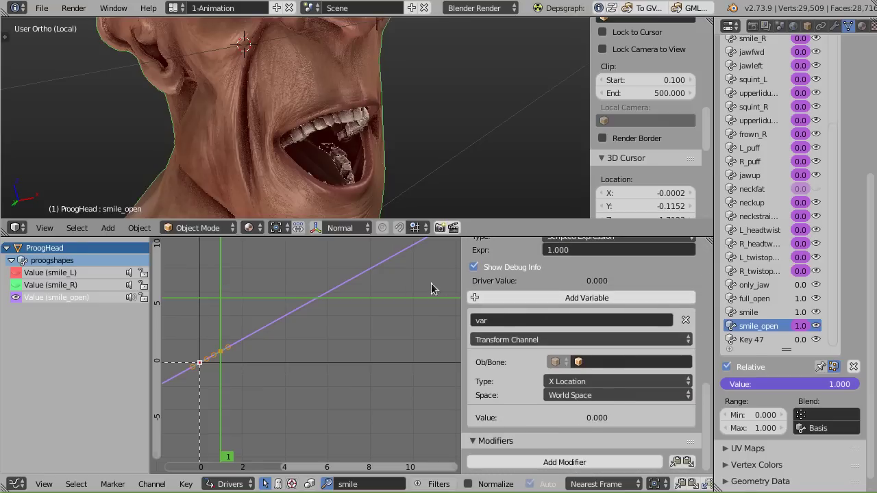
Set the driver variable to Single Property, ID type Key, reading proogshapes.
left_click(551, 340)
left_click(556, 322)
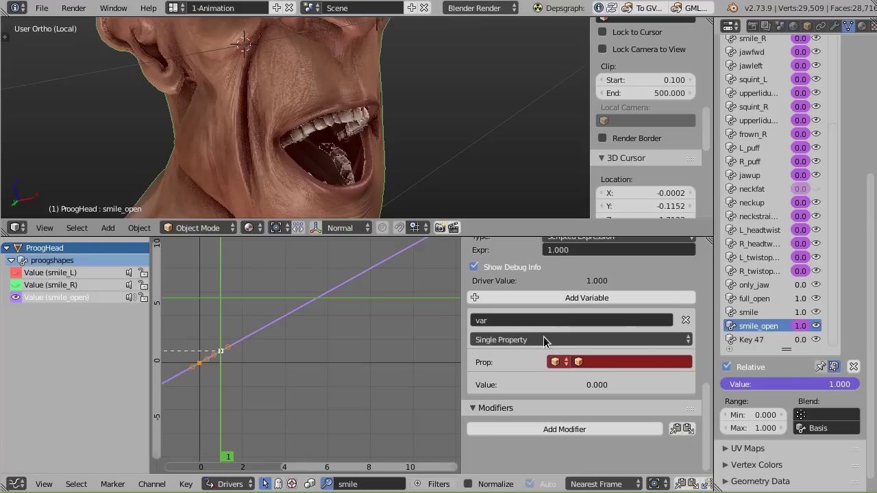
left_click(556, 362)
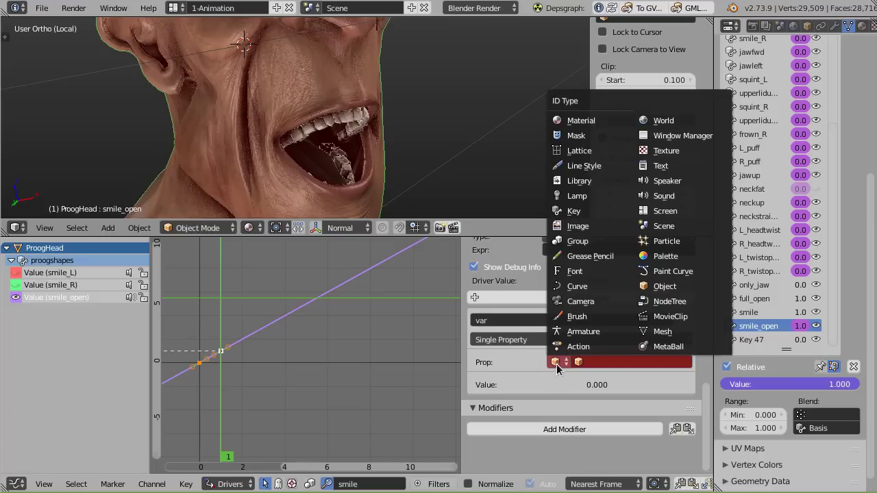
left_click(591, 212)
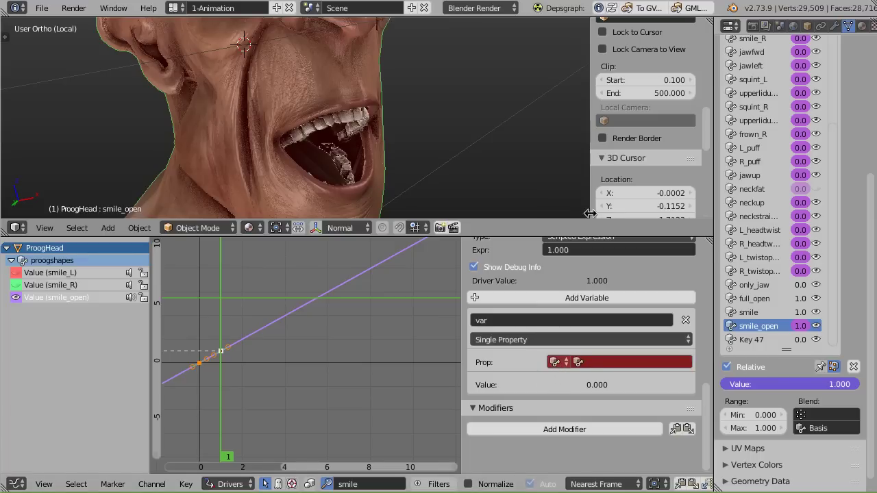
left_click(578, 362)
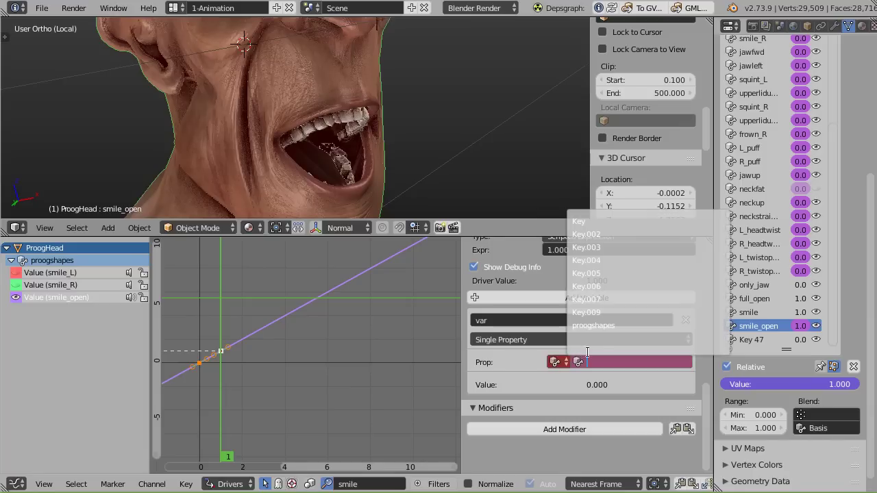
left_click(606, 326)
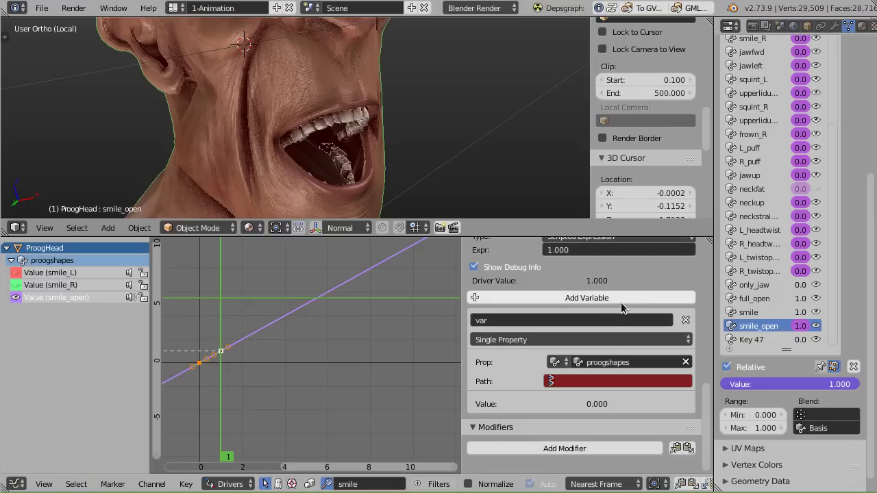
Copy the smile shape key value's data path and paste it into the driver variable's Path.
right_click(800, 313)
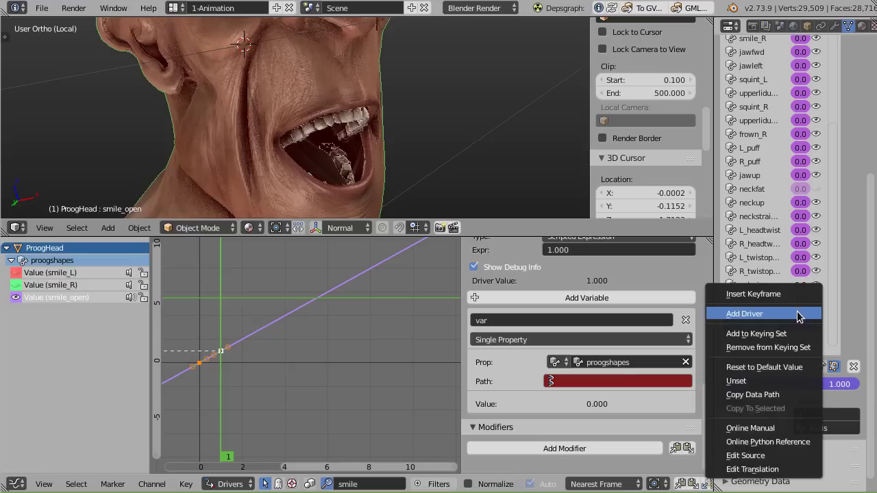
left_click(767, 313)
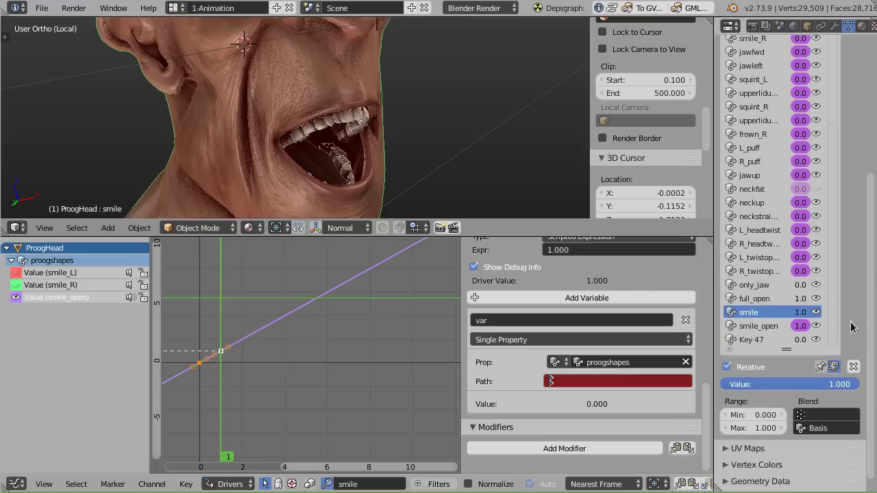
right_click(800, 316)
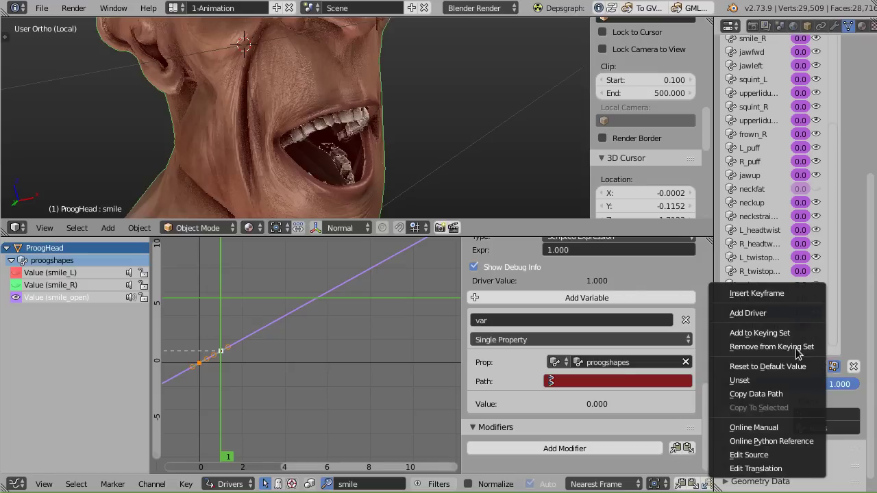
left_click(793, 396)
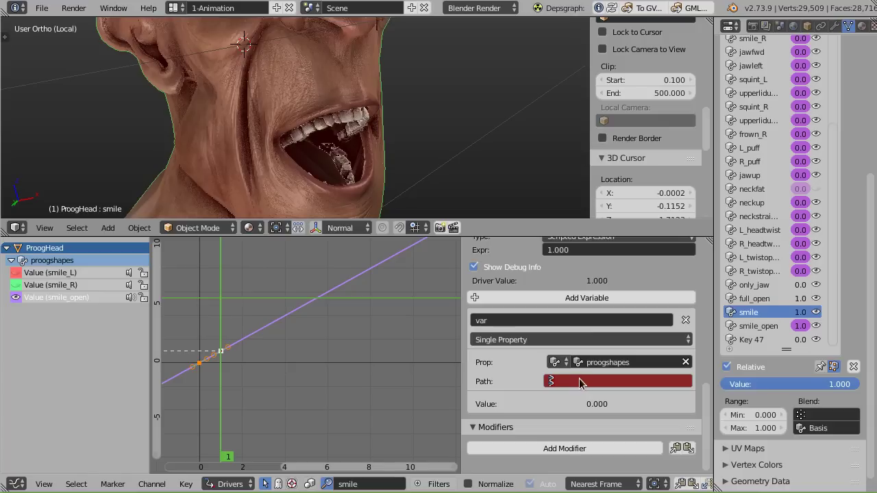
key("ctrl+v")
Rename the variable to smile and drag the smile value to test the driver.
left_click(514, 317)
type("smile")
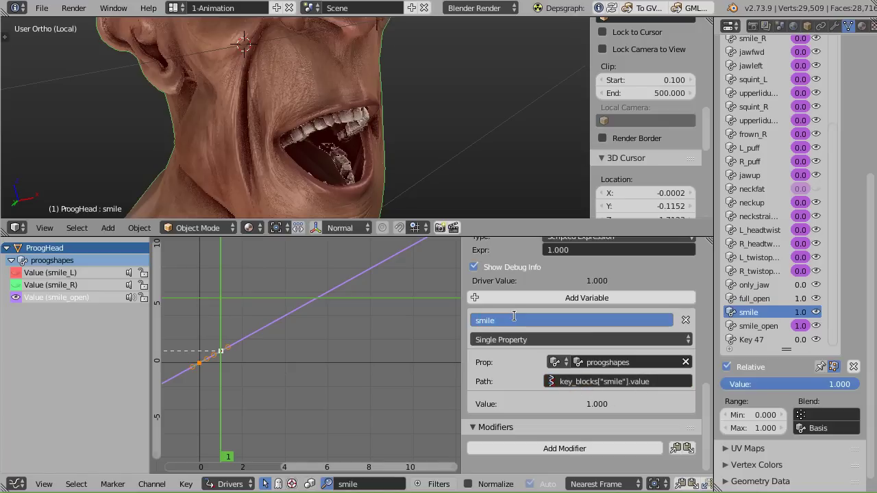
key("Return")
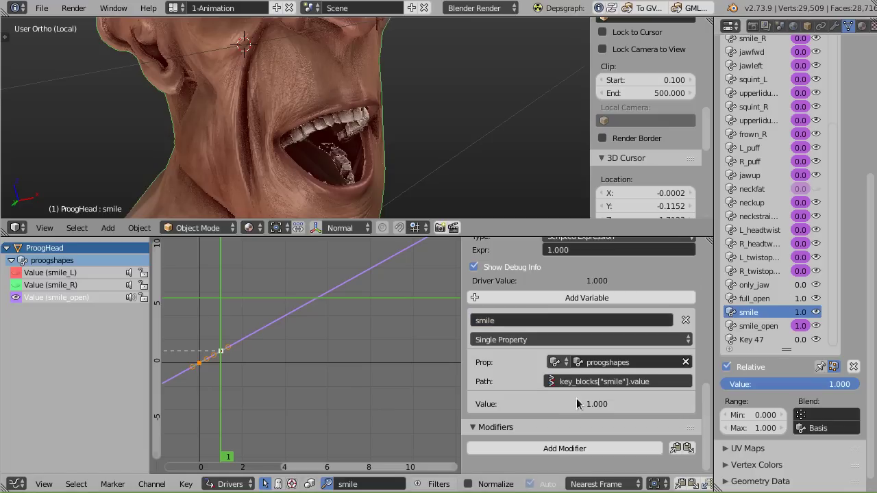
mouse_move(800, 312)
left_mouse_down()
mouse_move(764, 313)
mouse_move(812, 315)
left_mouse_up()
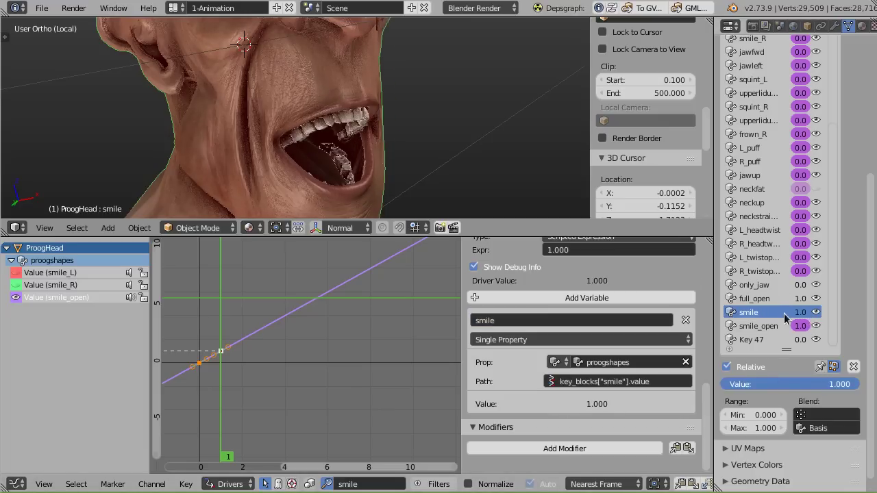
Add a second driver variable reading Shape Key data from proogshapes.
left_click(541, 298)
scroll(548, 302, "down", 3)
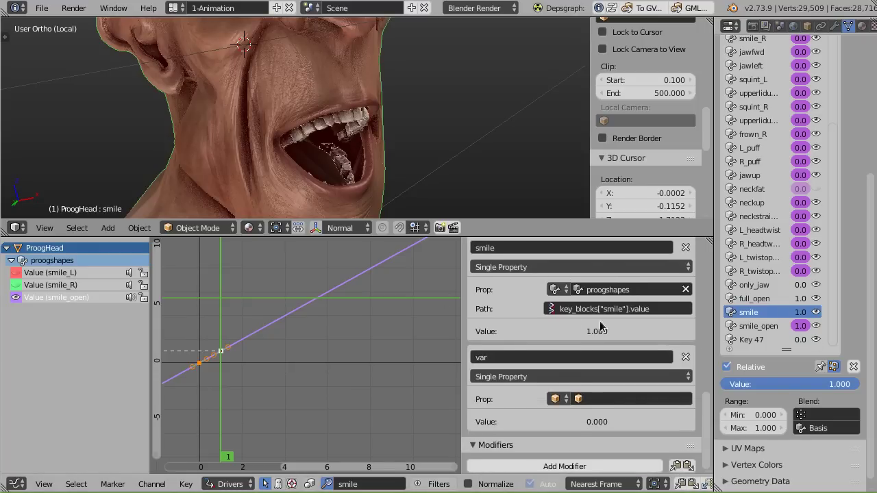
left_click(556, 398)
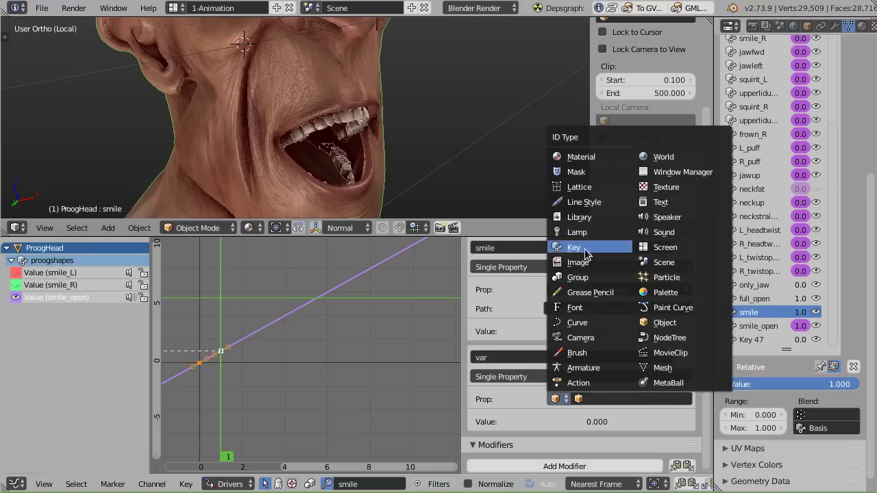
left_click(587, 248)
left_click(581, 401)
left_click(596, 373)
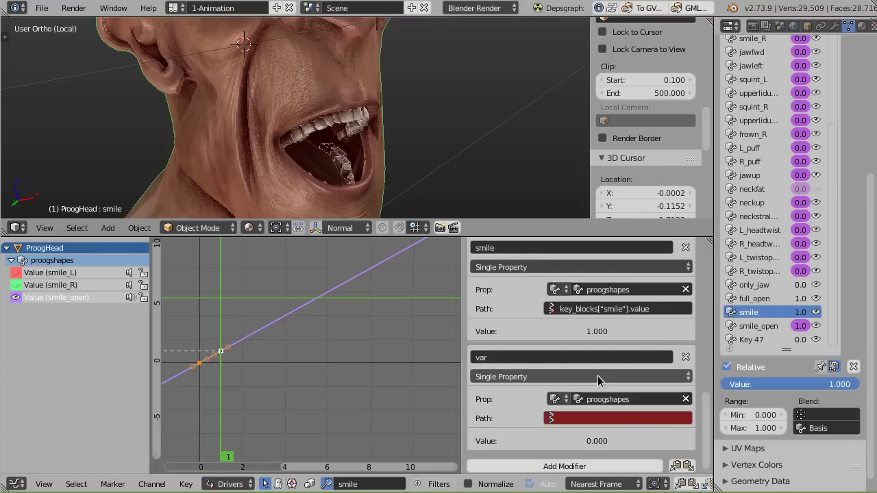
Paste the full_open value's data path into the new variable and name it open.
left_click(779, 302)
right_click(803, 309)
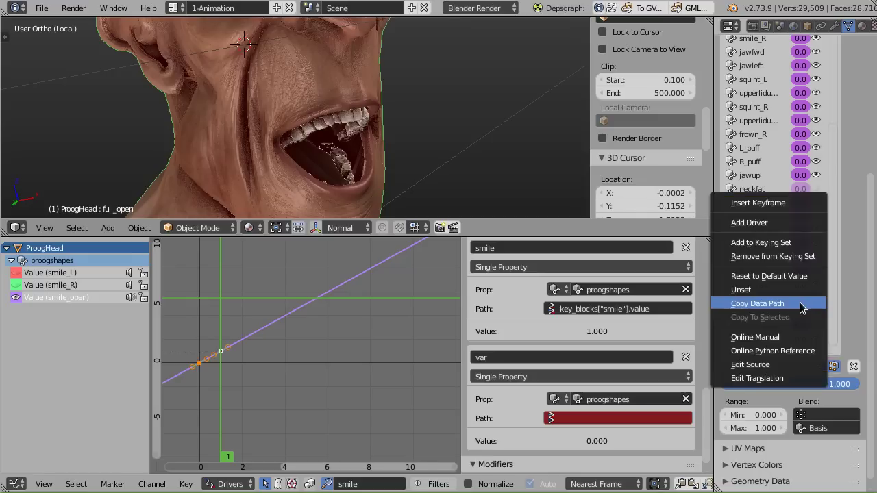
left_click(799, 306)
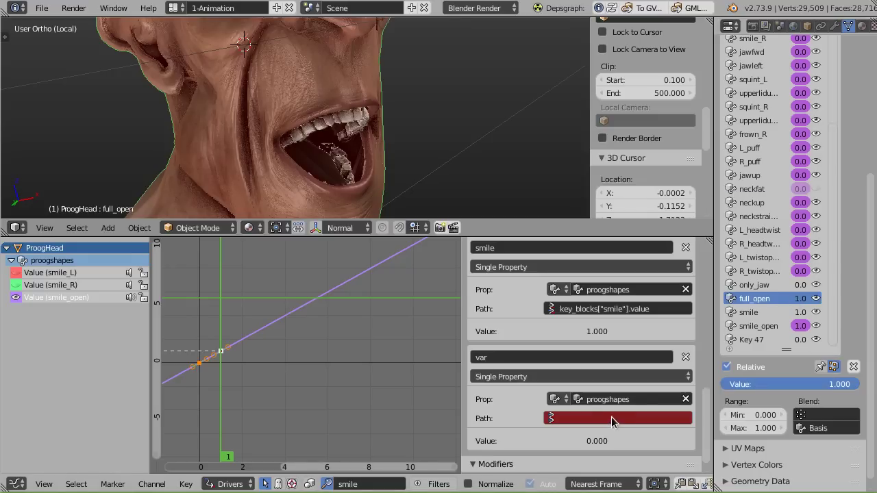
key("ctrl+v")
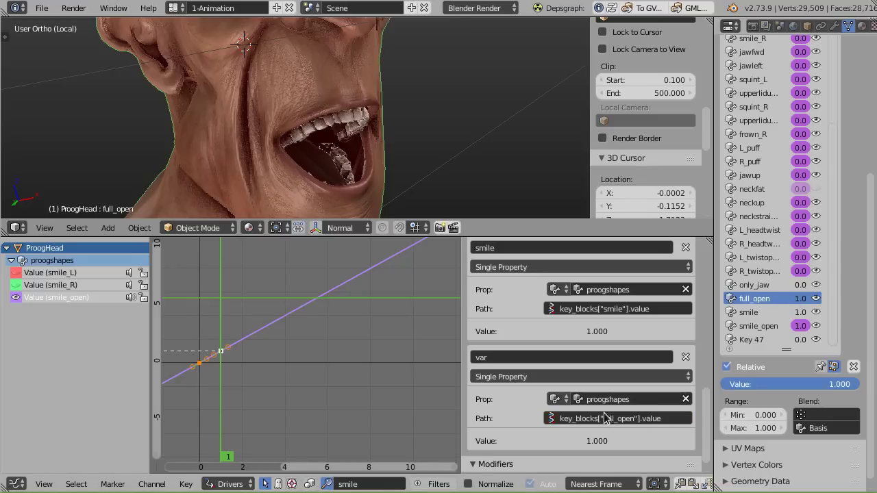
left_click(522, 357)
type("open")
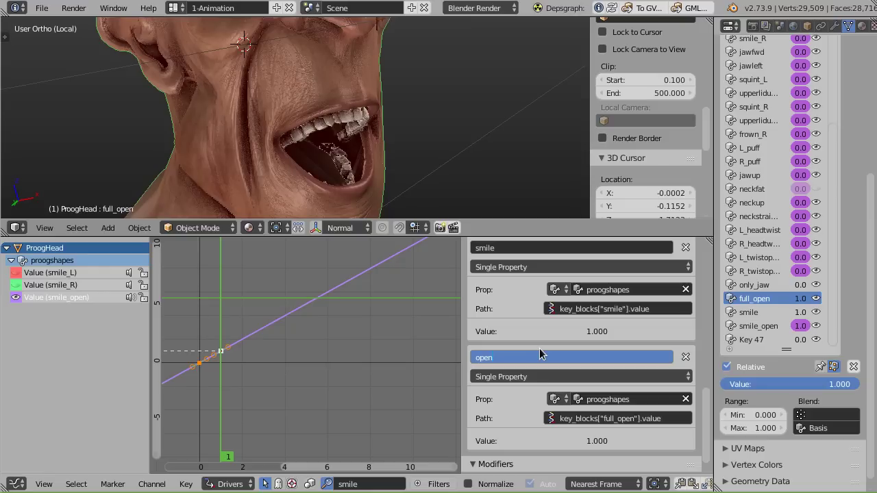
key("Return")
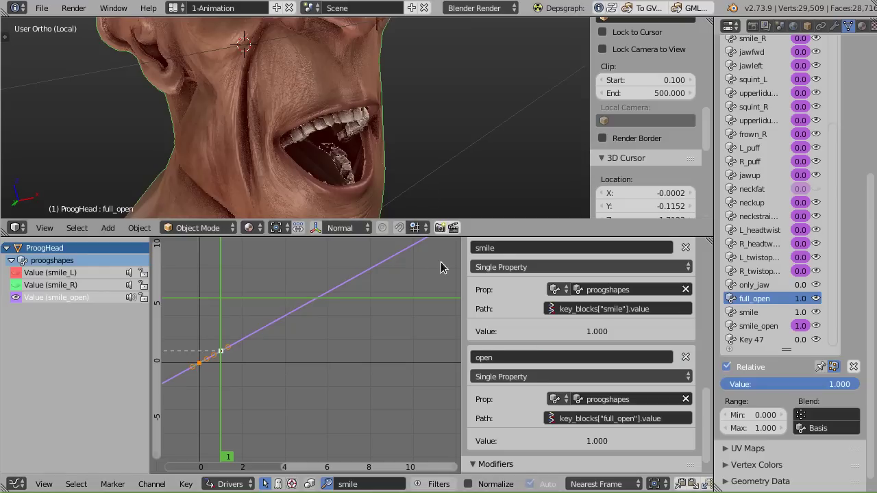
scroll(533, 311, "up", 1)
For smile_open, enter the driver expression (full_open + smile) * smile * full_open /2.
scroll(534, 312, "up", 6)
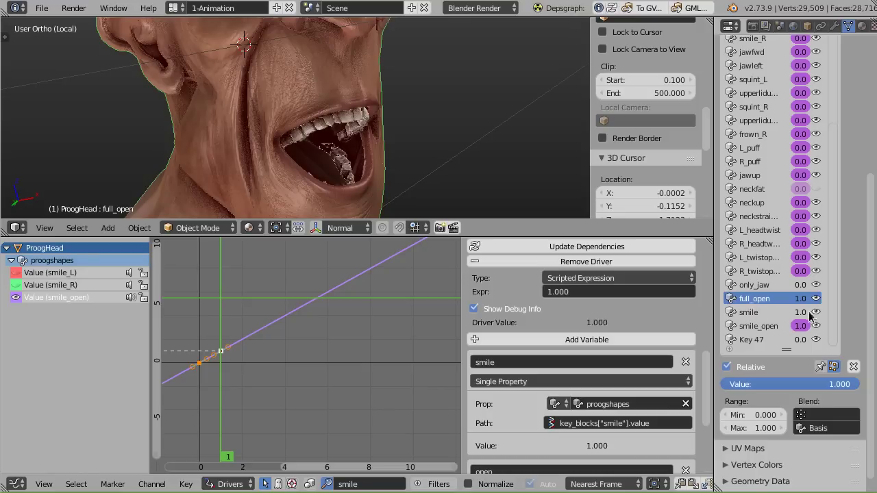
left_click(766, 328)
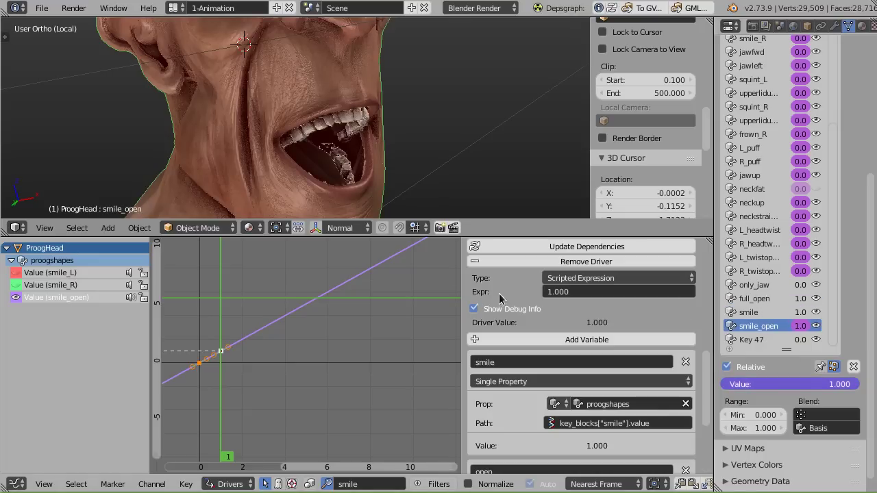
left_click(586, 293)
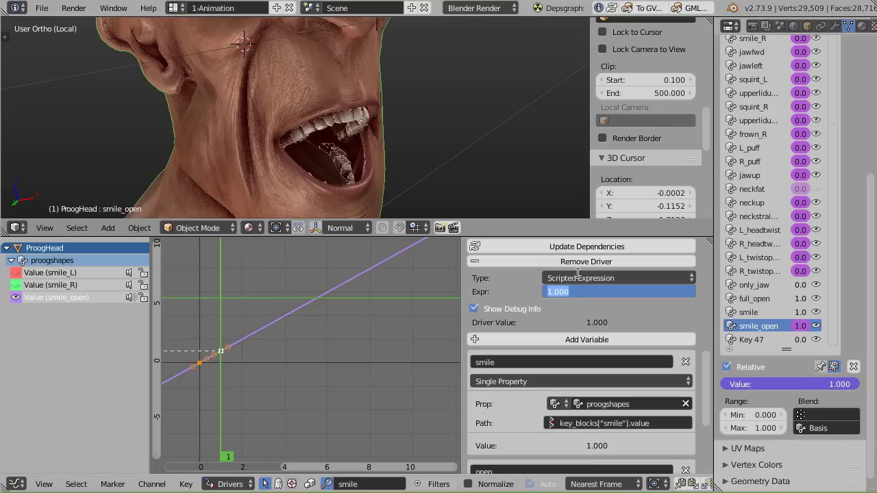
type("(full_open + smile) /")
type("2")
key("Return")
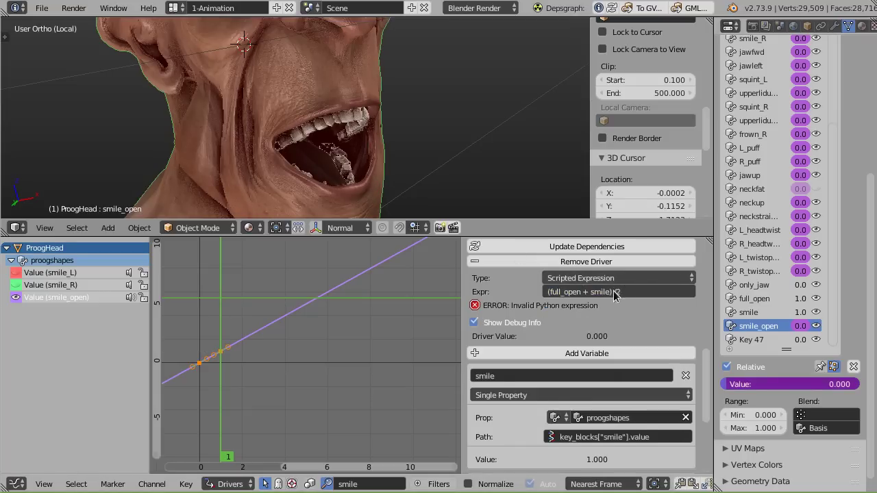
left_click(635, 290)
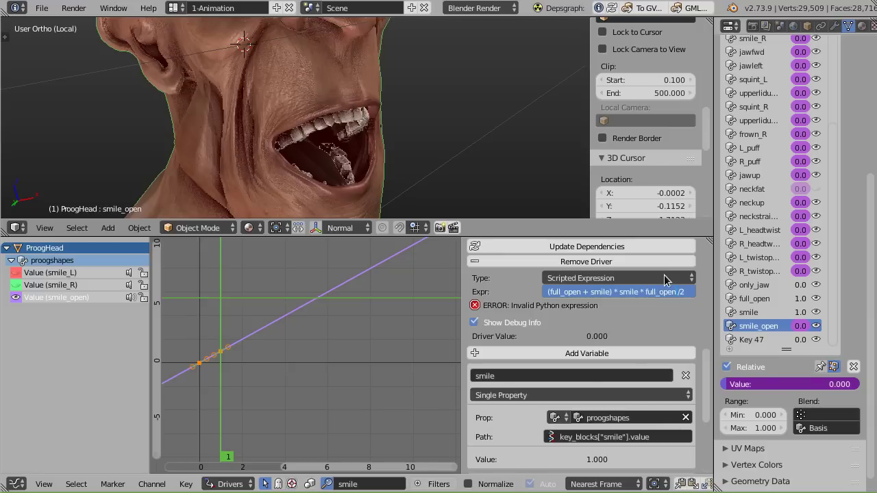
key("Return")
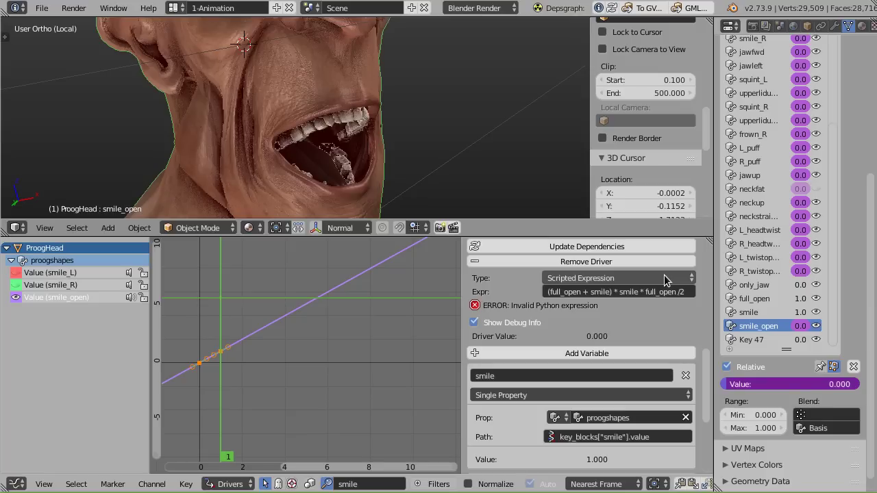
Refresh the driver with Update Dependencies, step to frame 2, and reset smile to 0.
left_click(612, 292)
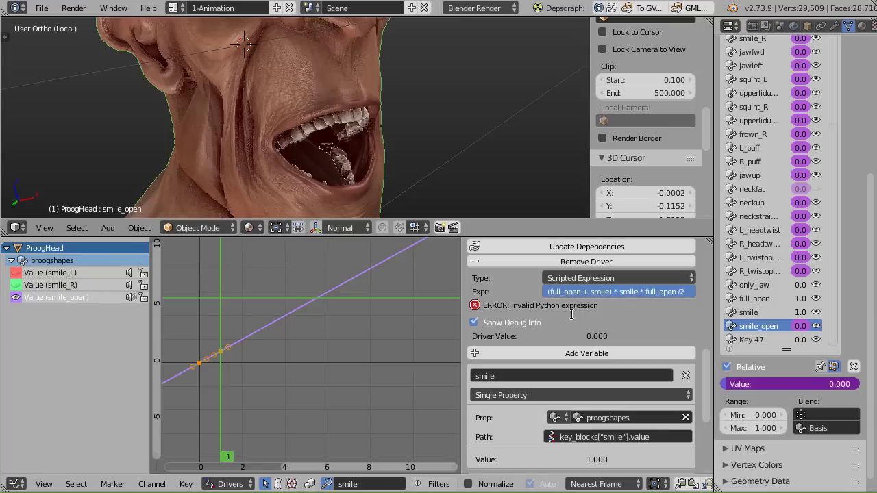
left_click(586, 248)
left_click(586, 248)
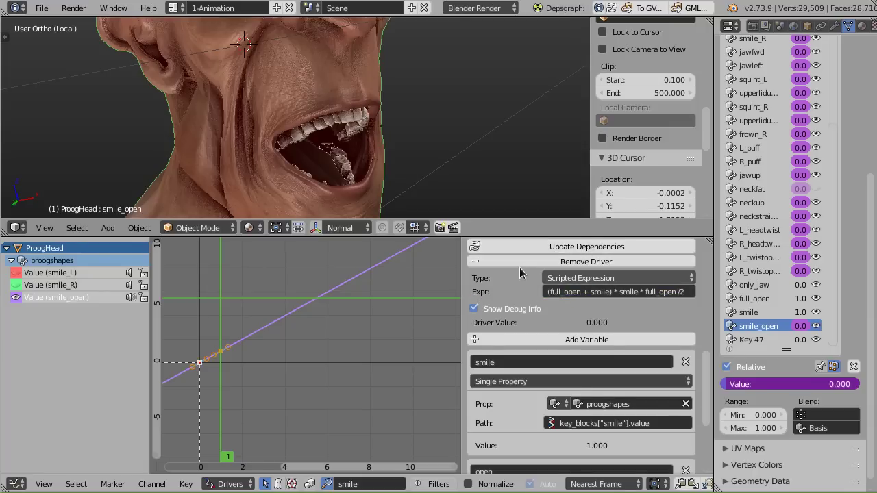
scroll(521, 274, "up", 2)
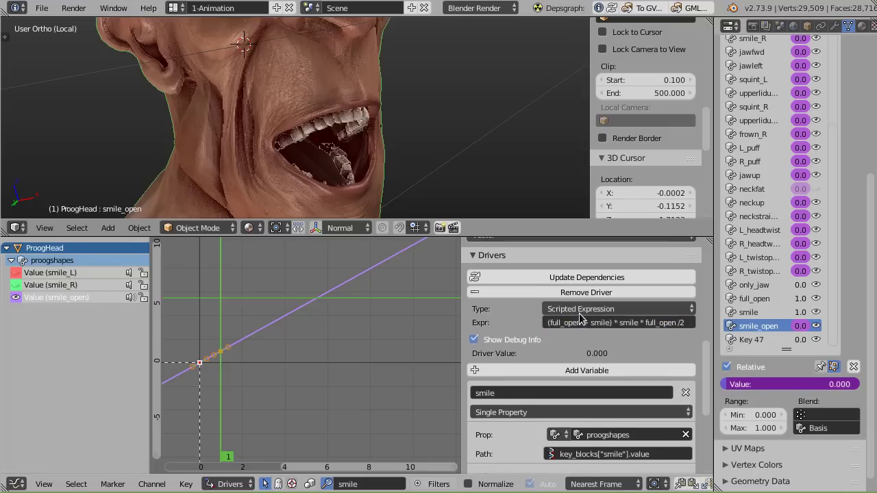
scroll(527, 323, "up", 1)
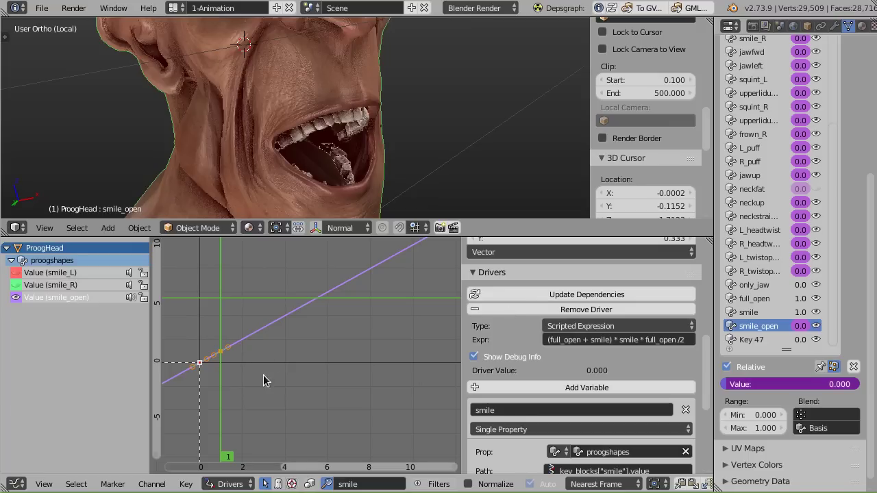
left_click_drag(236, 387, 248, 382)
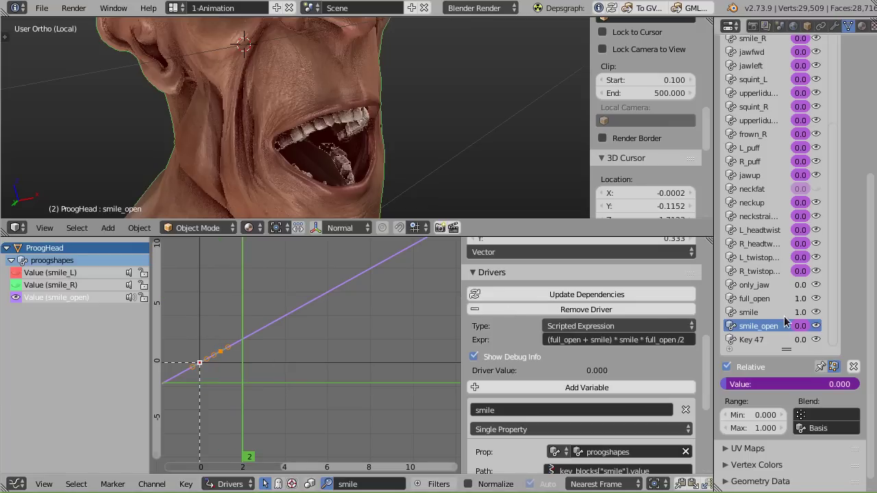
left_click_drag(795, 313, 777, 315)
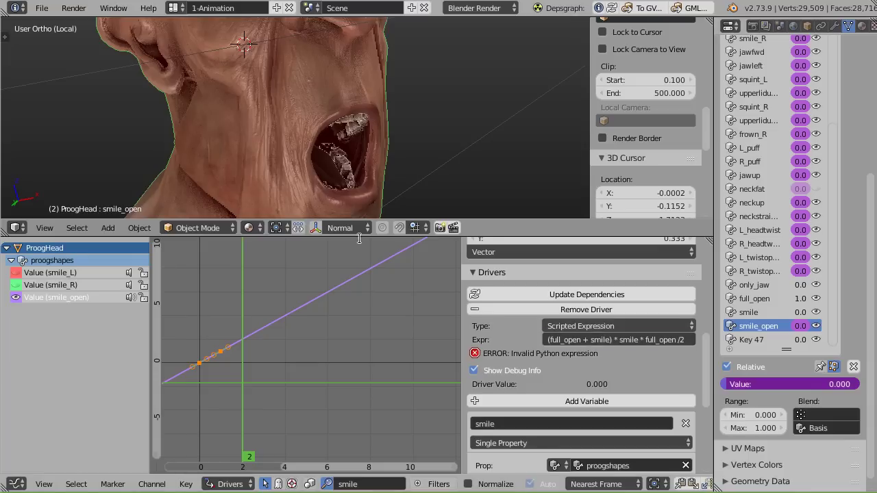
Reopen the driver expression and compare it against the variable names smile and open.
left_click(608, 341)
left_click(568, 346)
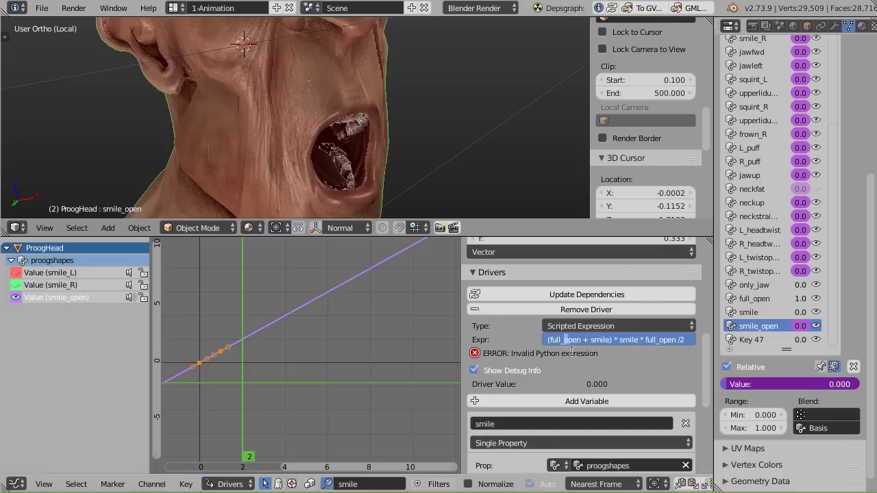
key("Return")
scroll(569, 409, "down", 6)
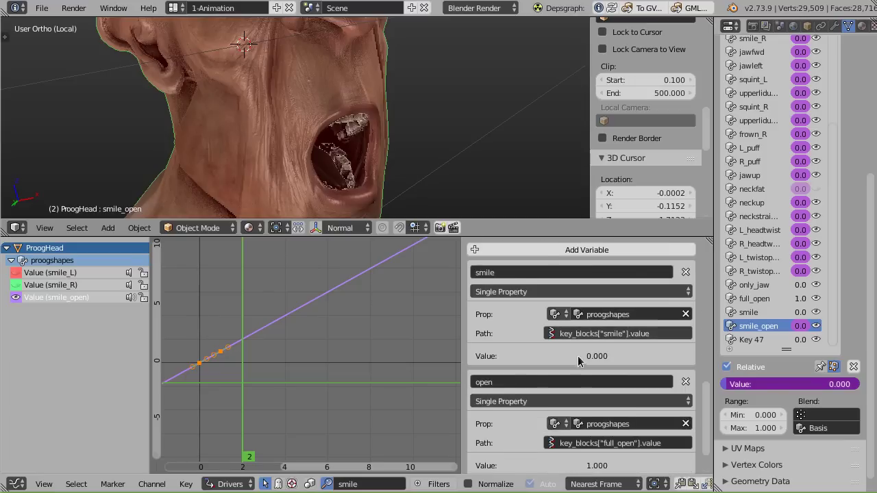
scroll(537, 296, "up", 6)
Rewrite the expression as (open + smile) * smile *open /2, then set full_open to 0.
left_click(567, 336)
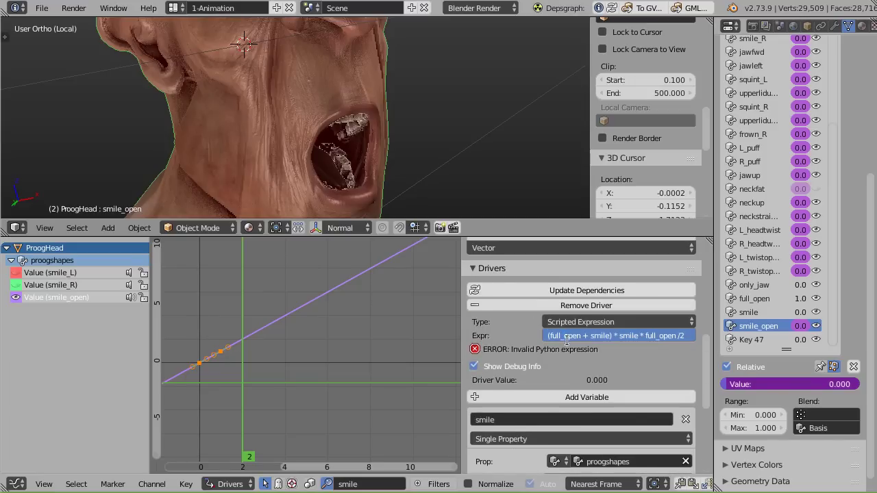
key("Home")
key("Right")
key("Delete")
key("Delete")
key("Delete")
key("Delete")
key("Delete")
key("ctrl+a")
key("End")
key("Left")
key("Left")
key("Left")
key("Left")
key("Left")
key("Left")
key("Left")
key("BackSpace")
key("BackSpace")
key("BackSpace")
key("BackSpace")
key("BackSpace")
key("Return")
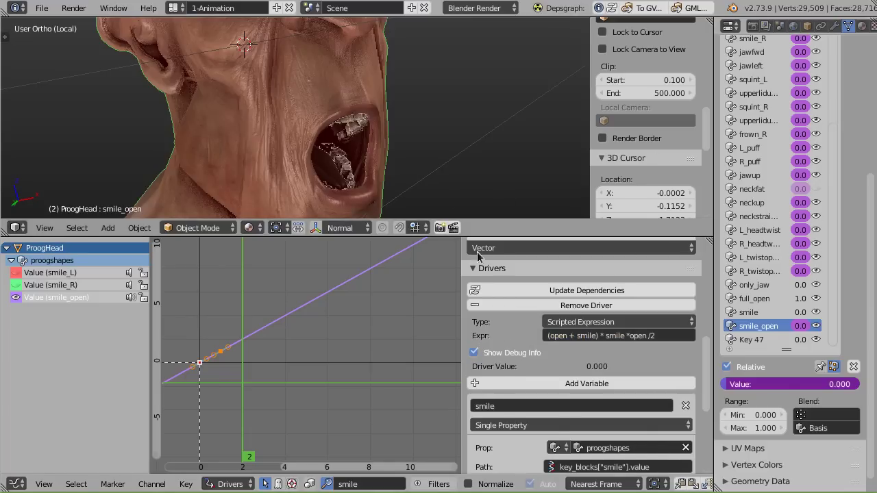
left_click_drag(800, 300, 766, 305)
Drag the full_open value up and back down, watching smile_open's driven value follow.
mouse_move(798, 306)
left_mouse_down()
mouse_move(834, 314)
mouse_move(807, 304)
mouse_move(815, 304)
left_mouse_up()
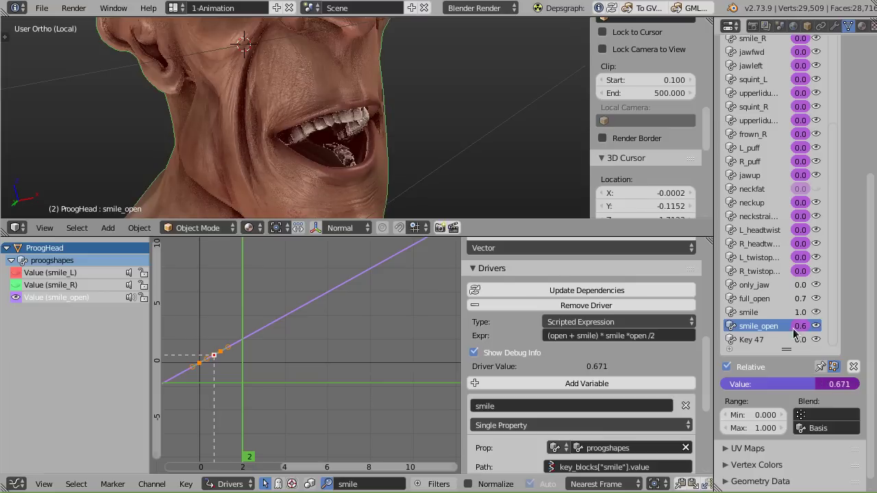
left_click_drag(799, 300, 757, 312)
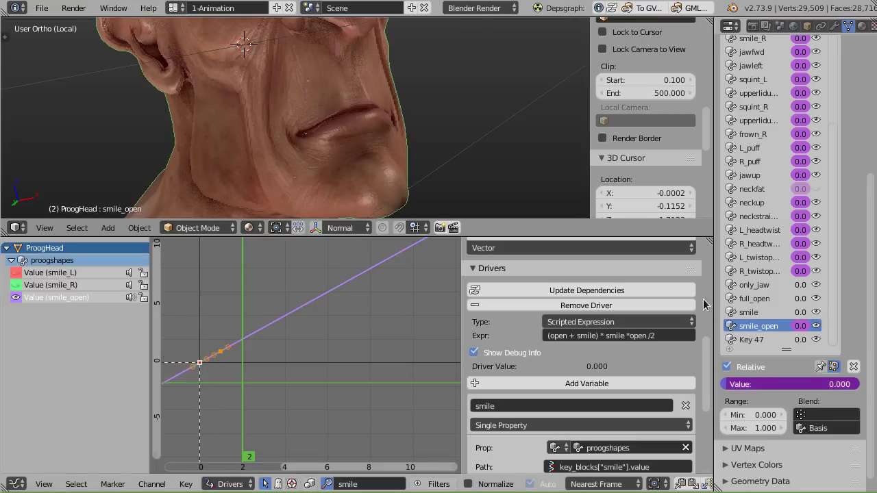
Raise full_open and smile to 1.0 and orbit around the grinning mouth, jaw and neck.
left_click_drag(799, 299, 828, 300)
left_click(810, 313)
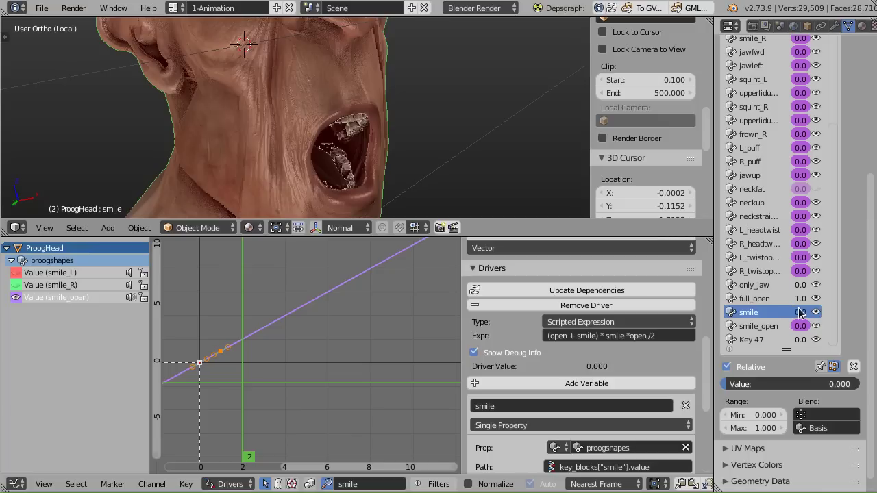
left_click_drag(800, 314, 836, 315)
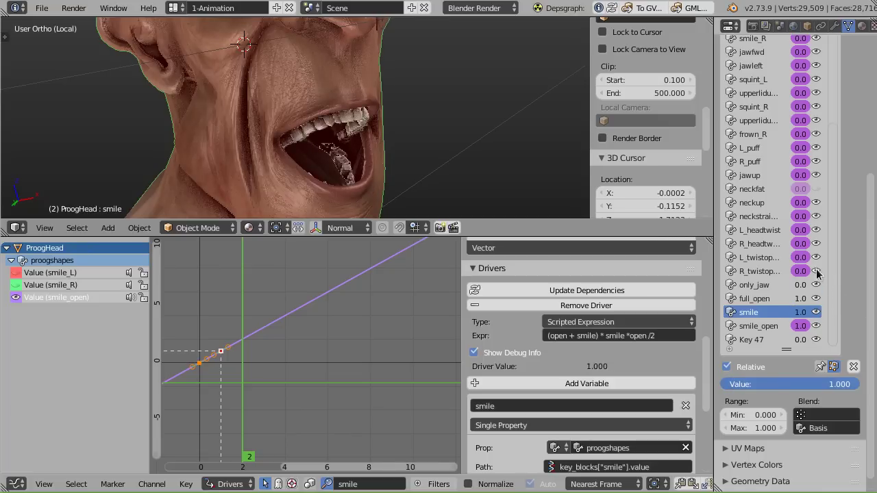
middle_click_drag(374, 144, 424, 147)
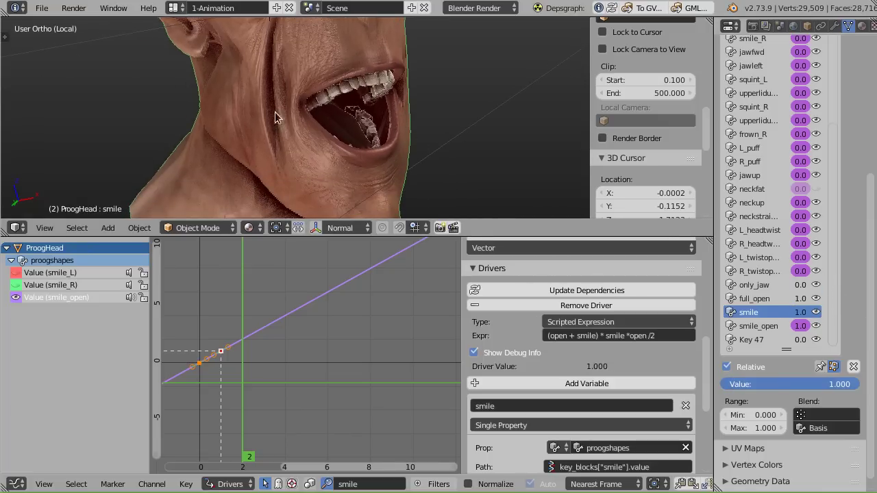
middle_click_drag(482, 131, 396, 133)
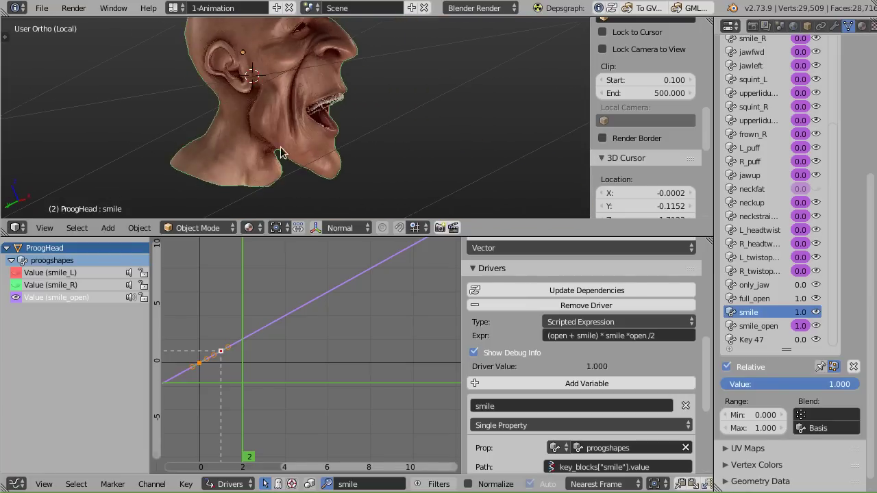
scroll(336, 124, "up", 4)
scroll(329, 117, "down", 1)
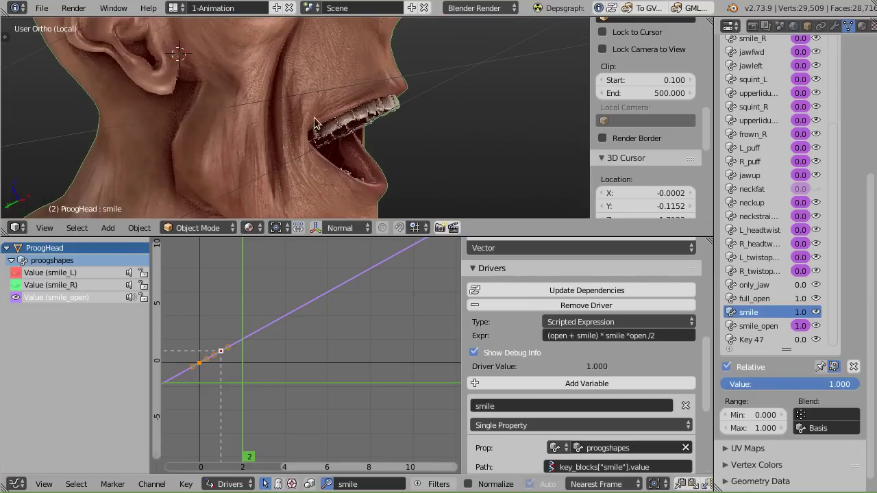
middle_click_drag(314, 117, 306, 133)
scroll(272, 154, "down", 2)
scroll(278, 132, "up", 3)
scroll(302, 165, "up", 2)
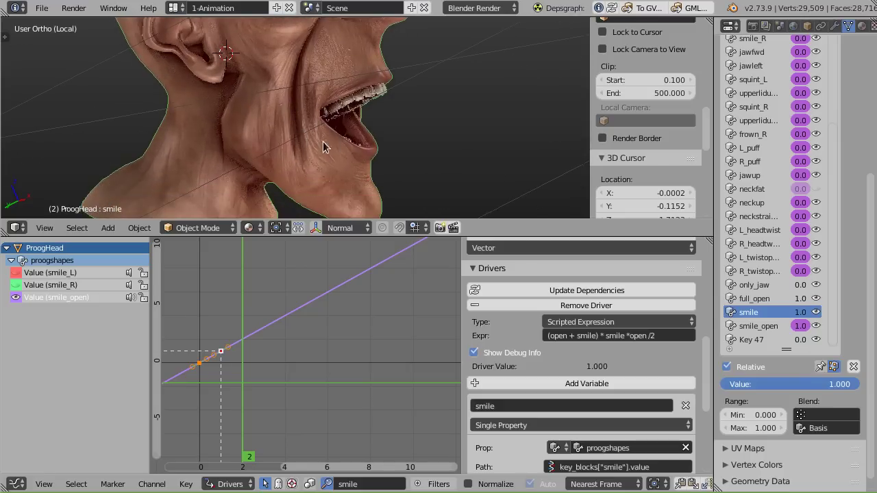
scroll(305, 144, "up", 1)
scroll(296, 148, "up", 1)
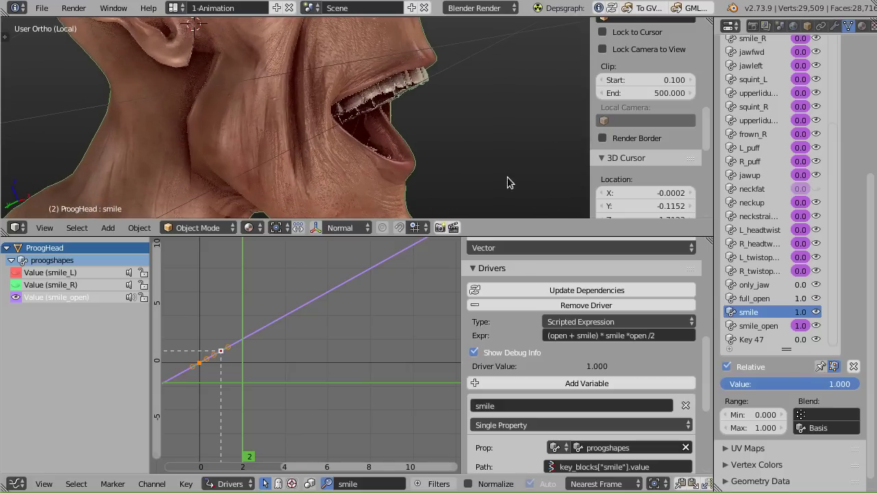
Toggle the smile_open shape key off and back on to compare the mouth.
left_click(816, 327)
middle_click_drag(425, 137, 185, 124)
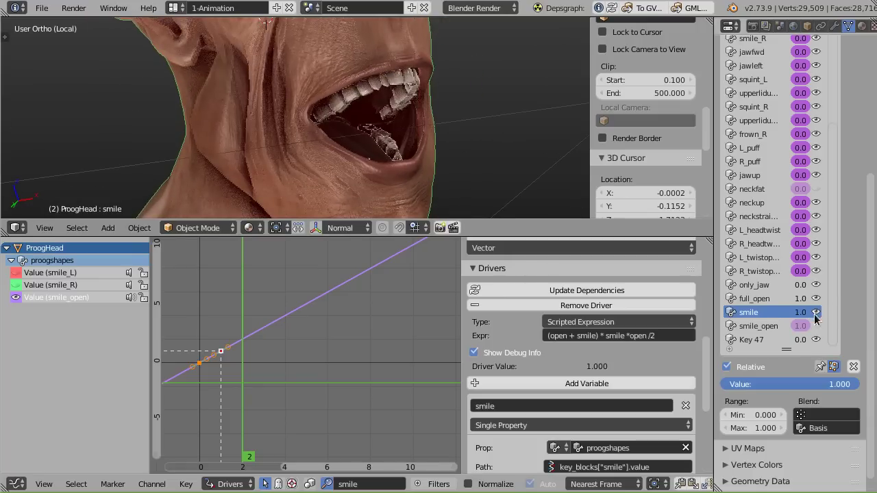
left_click(816, 327)
middle_click_drag(411, 123, 363, 118)
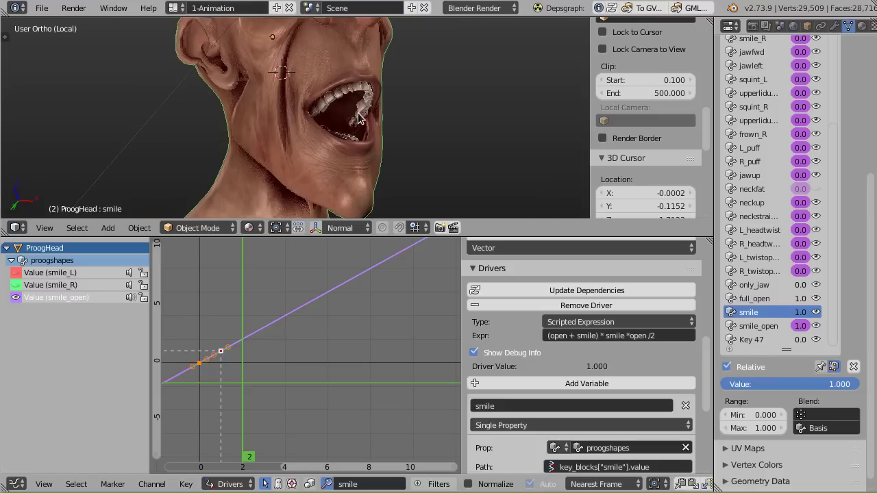